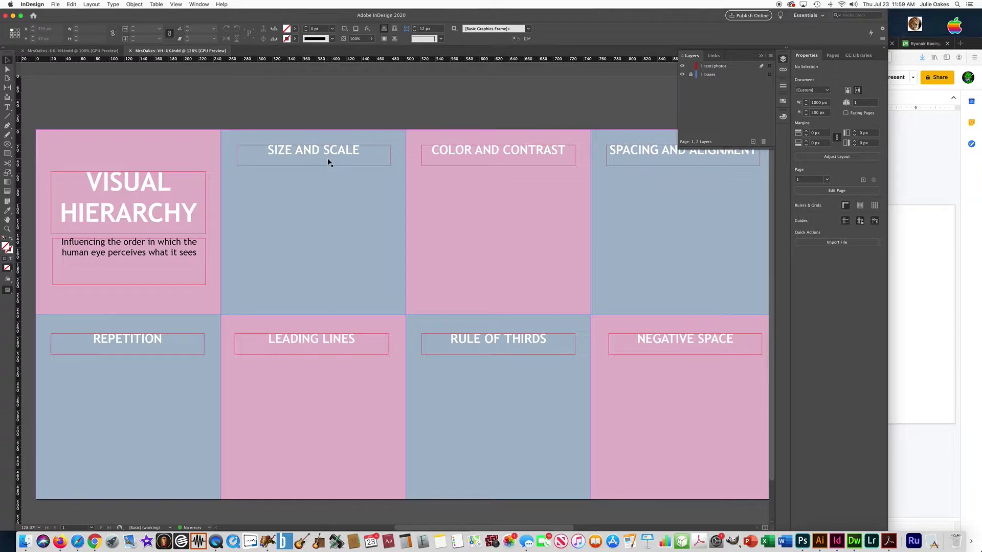
# Switch the layout to Preview screen mode, hiding frame edges and guides.
pyautogui.click(176, 5)
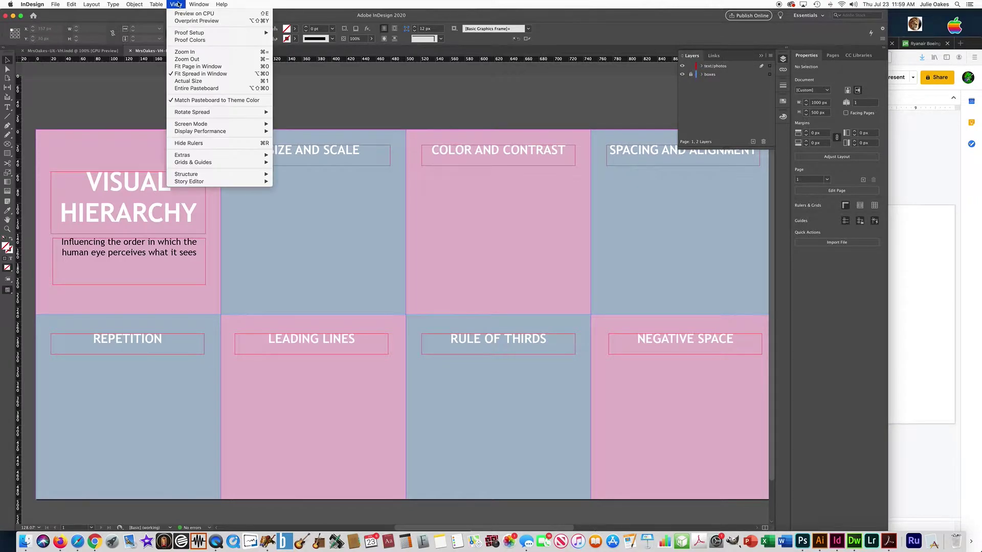
pyautogui.moveTo(245, 124)
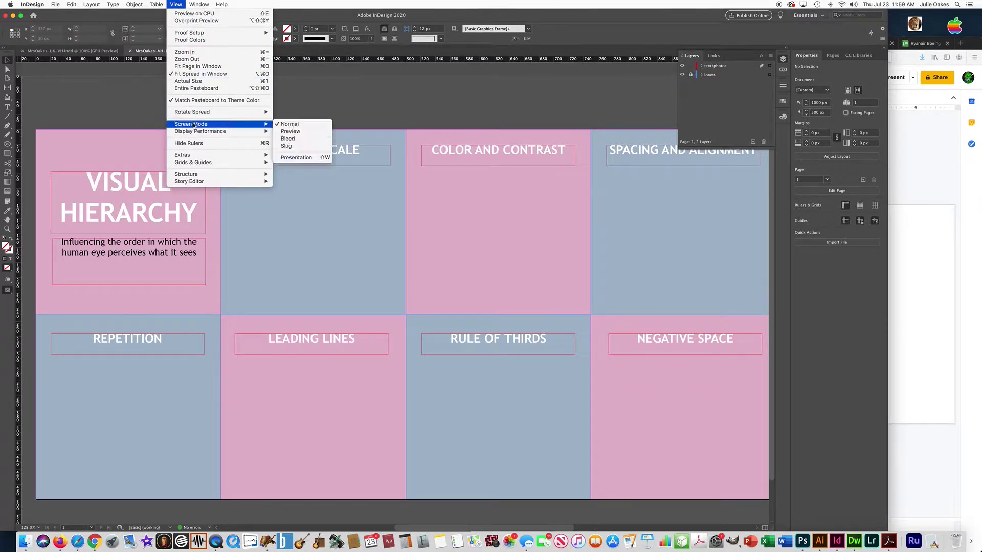
pyautogui.click(291, 131)
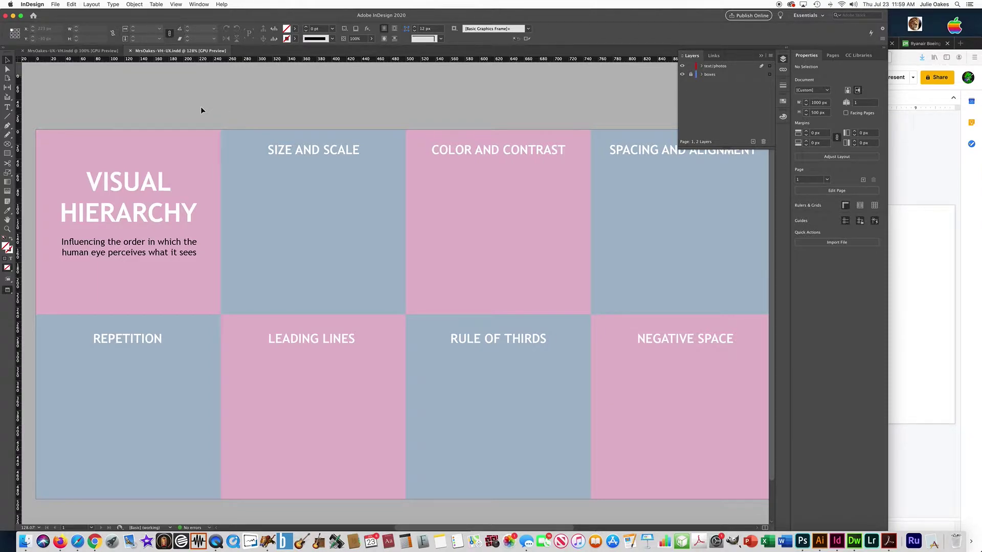
# Return to Normal screen mode so frame edges and guides show again.
pyautogui.click(176, 4)
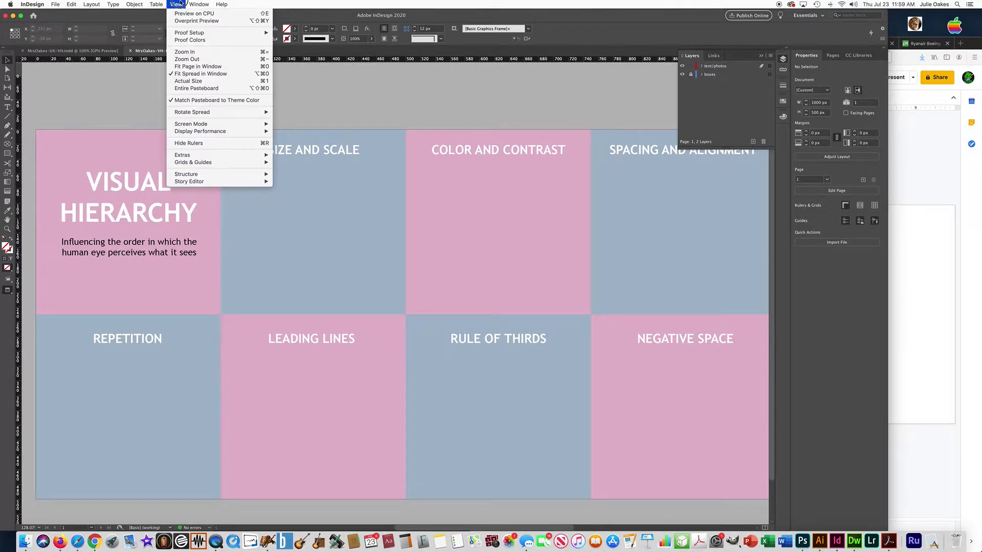
pyautogui.moveTo(215, 125)
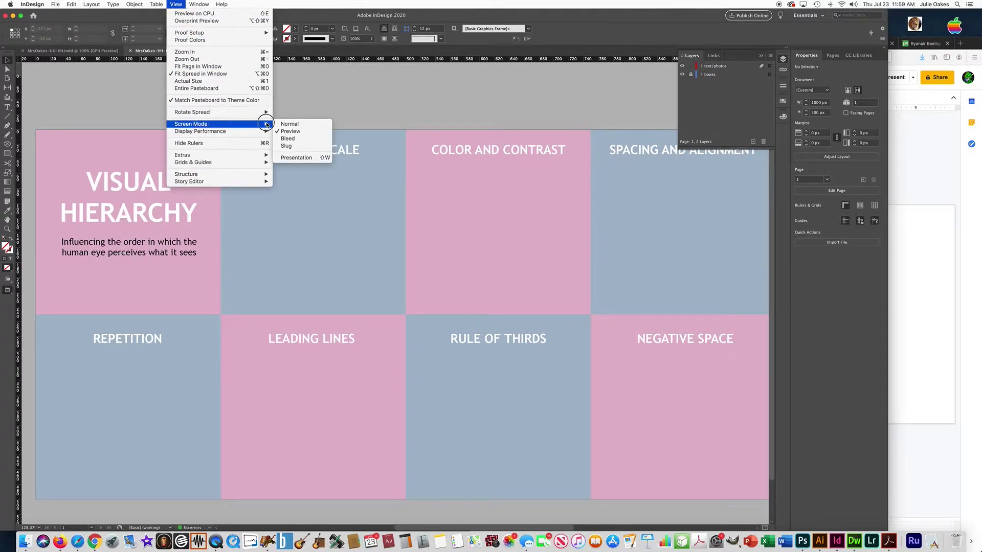
pyautogui.click(290, 124)
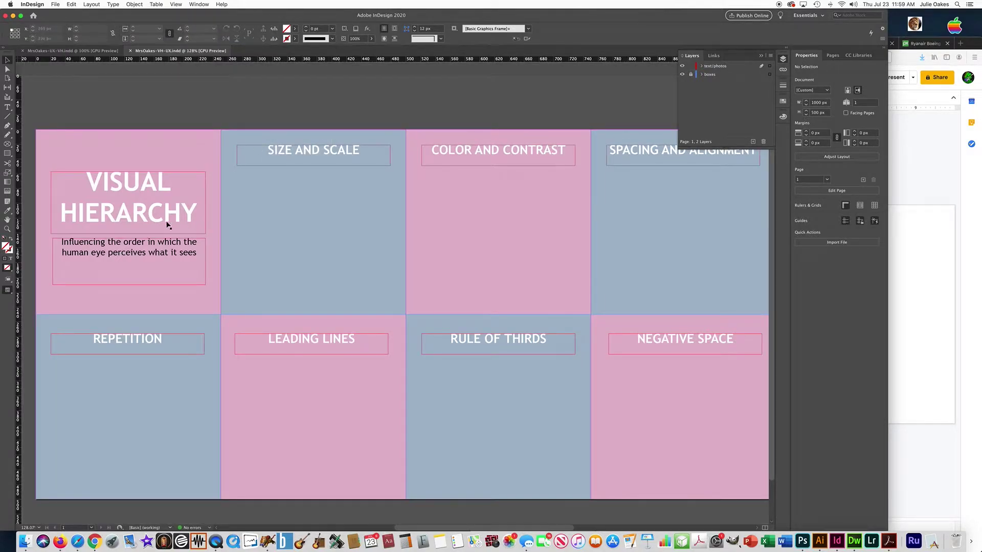
# Switch back to Preview screen mode and reopen the View menu.
pyautogui.click(172, 4)
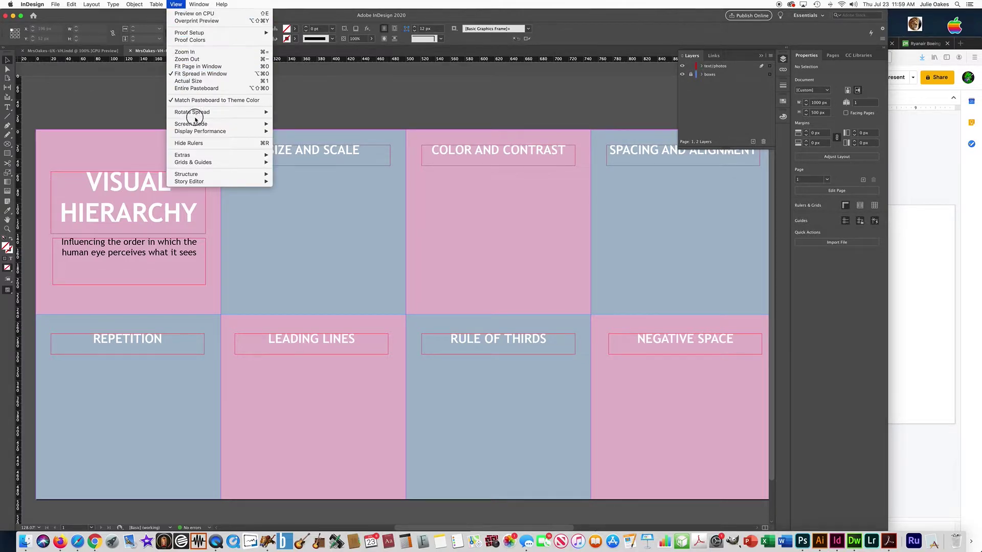
pyautogui.moveTo(202, 124)
pyautogui.click(299, 132)
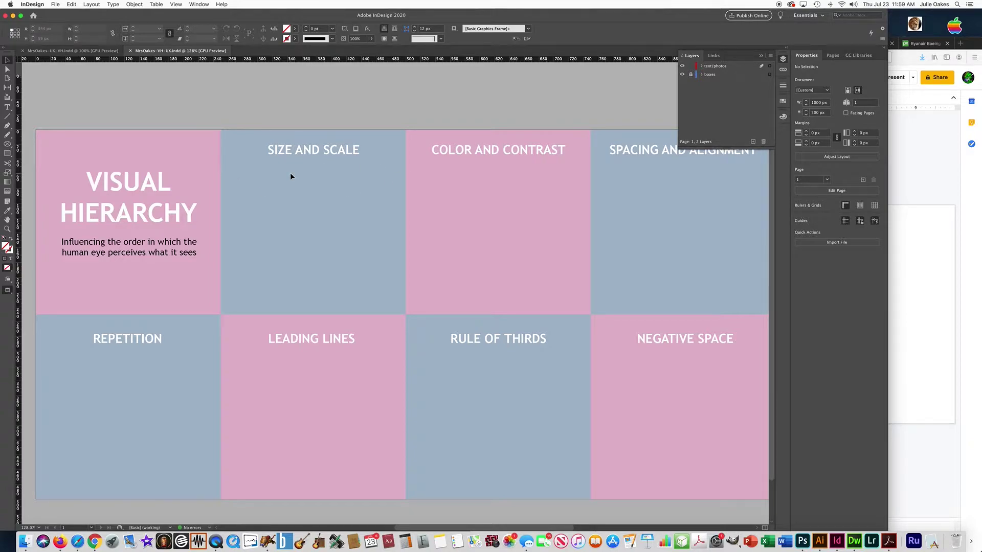
pyautogui.click(176, 4)
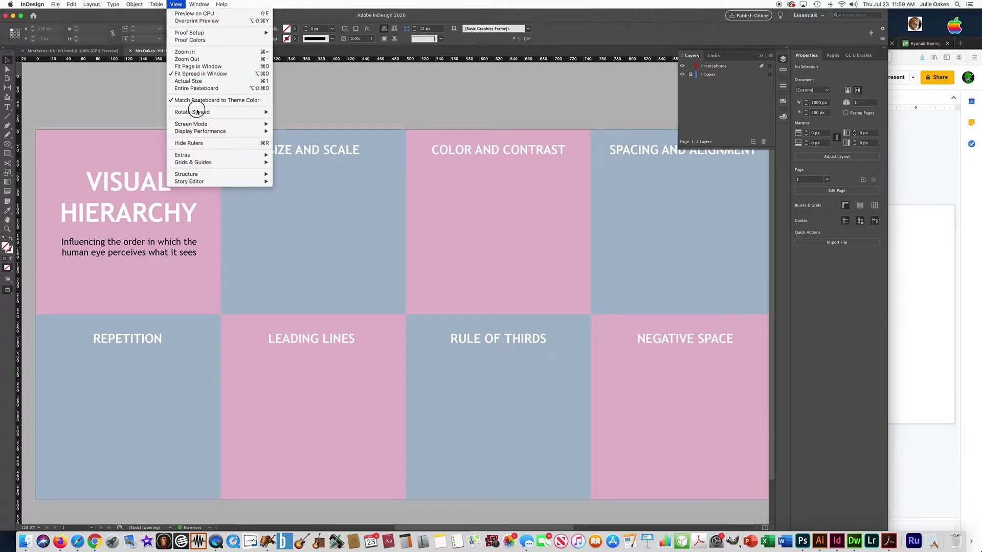
pyautogui.moveTo(199, 132)
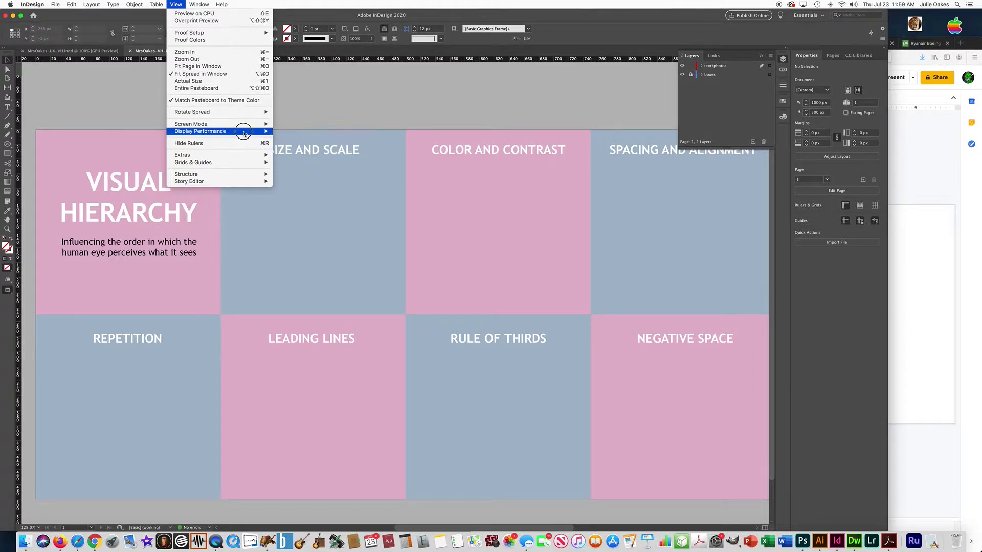
pyautogui.moveTo(244, 133)
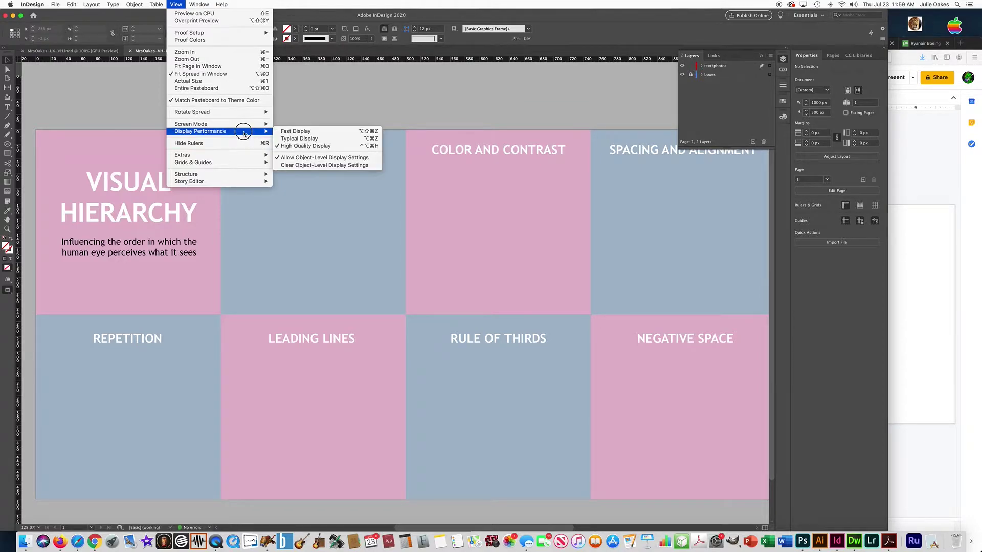
pyautogui.click(308, 146)
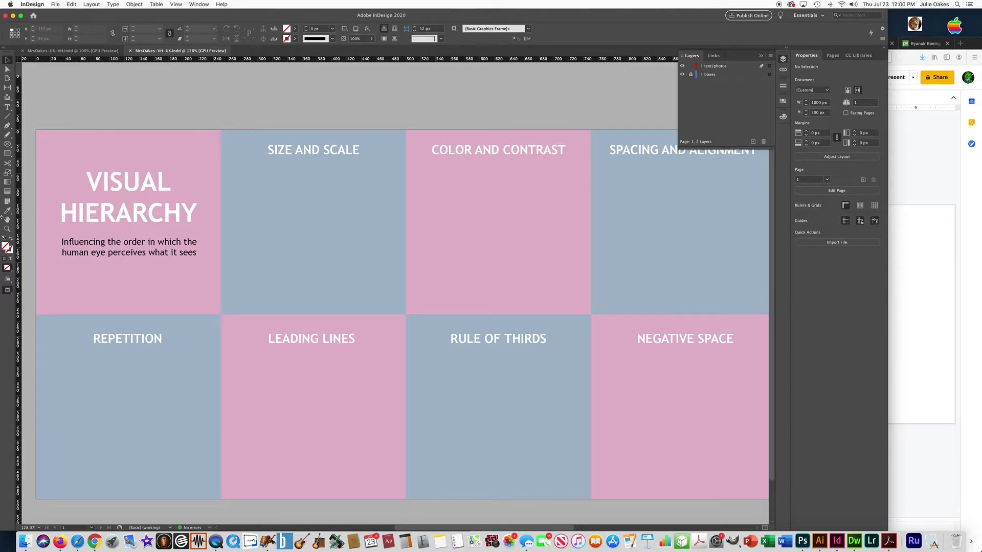
pyautogui.click(60, 539)
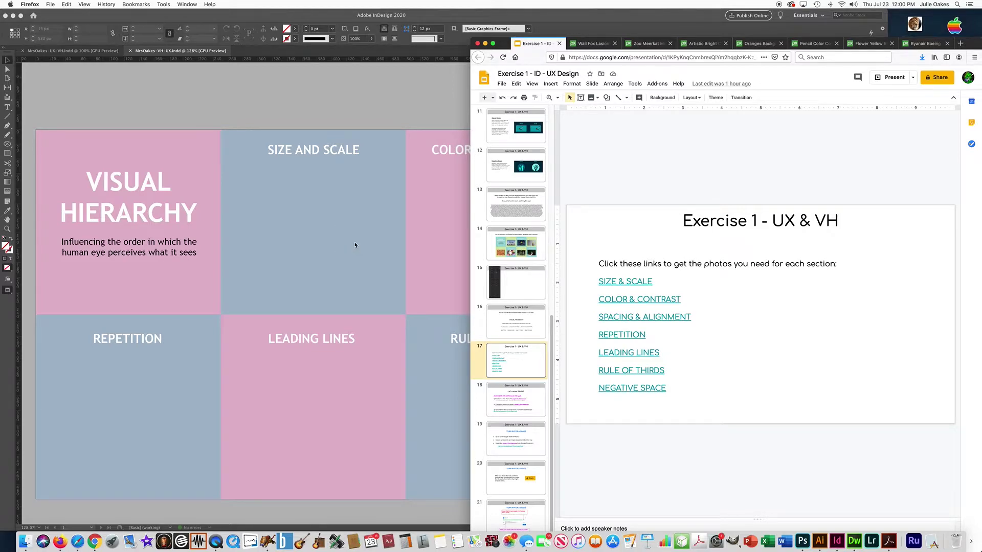
# Follow the SIZE & SCALE link to Pixabay and copy the Ryanair Boeing 737-800 image.
pyautogui.click(635, 283)
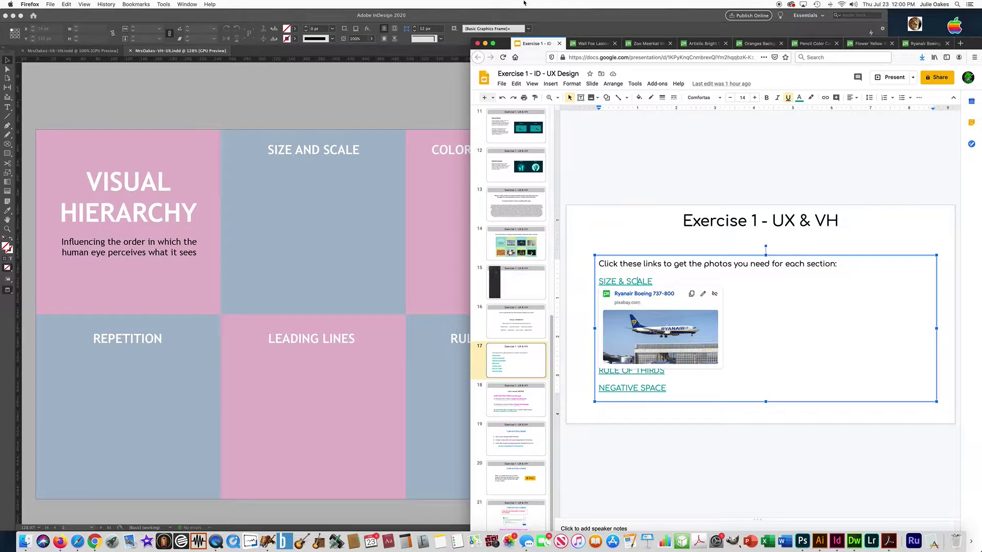
pyautogui.click(926, 44)
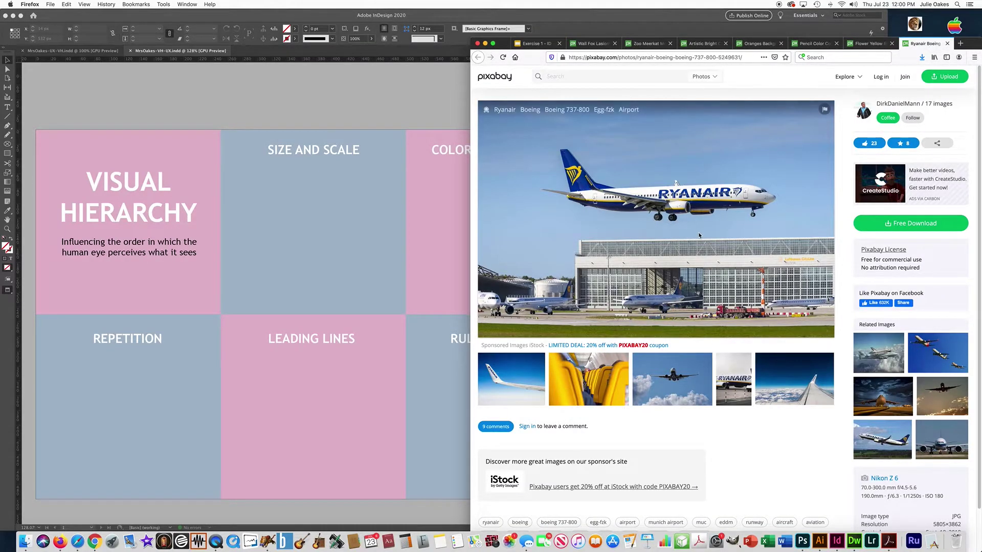
pyautogui.rightClick(635, 206)
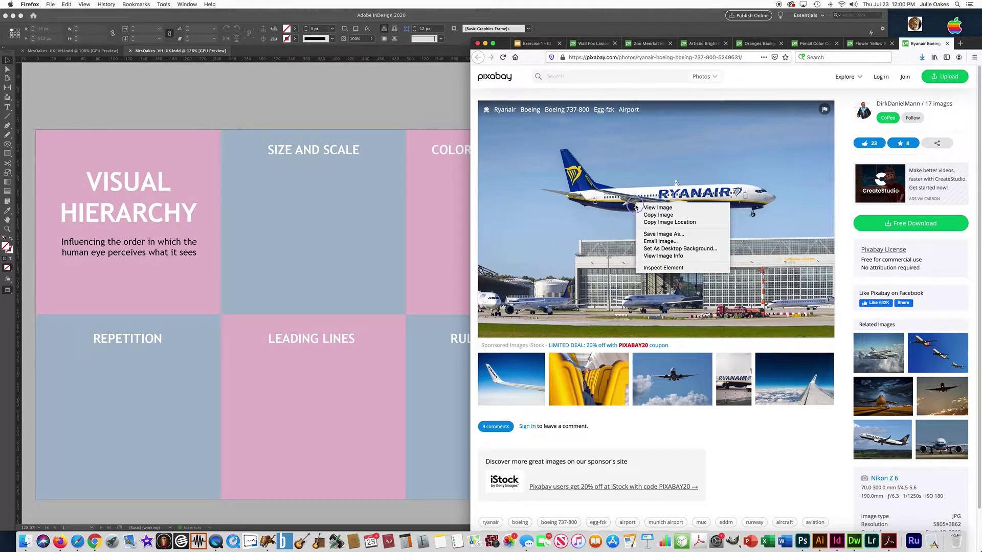
pyautogui.click(666, 216)
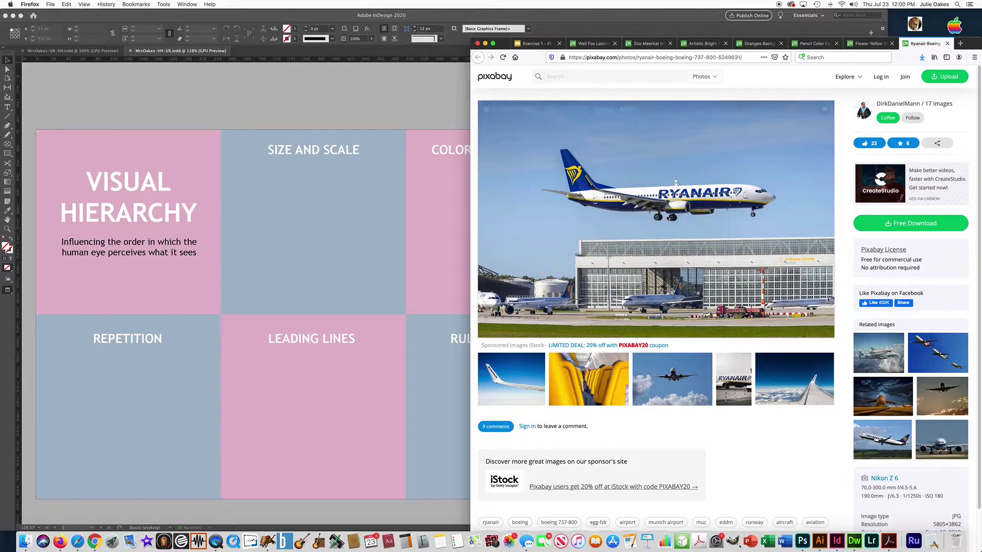
pyautogui.click(370, 106)
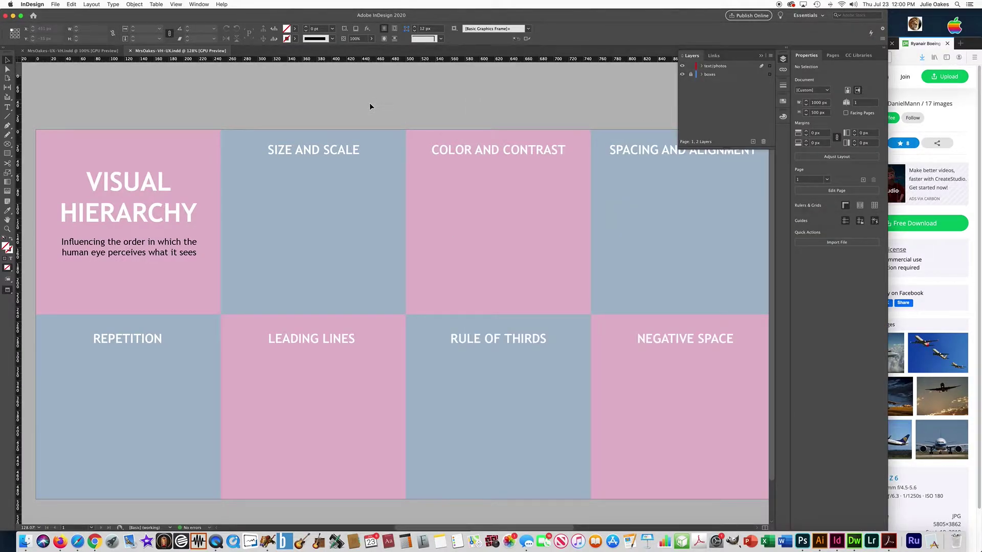
# Paste the plane photo and scale it proportionally to 200 px wide.
pyautogui.press('super+v')
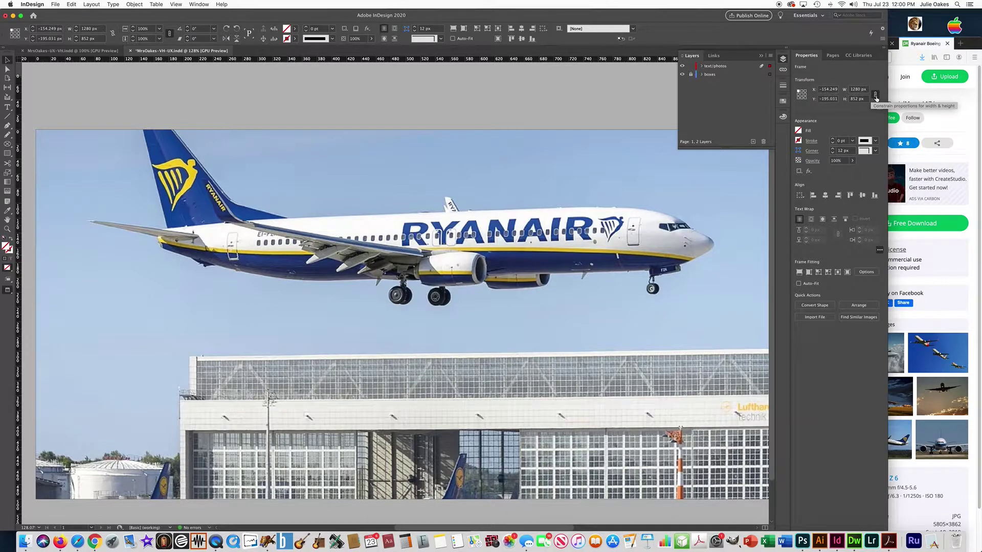
pyautogui.click(875, 97)
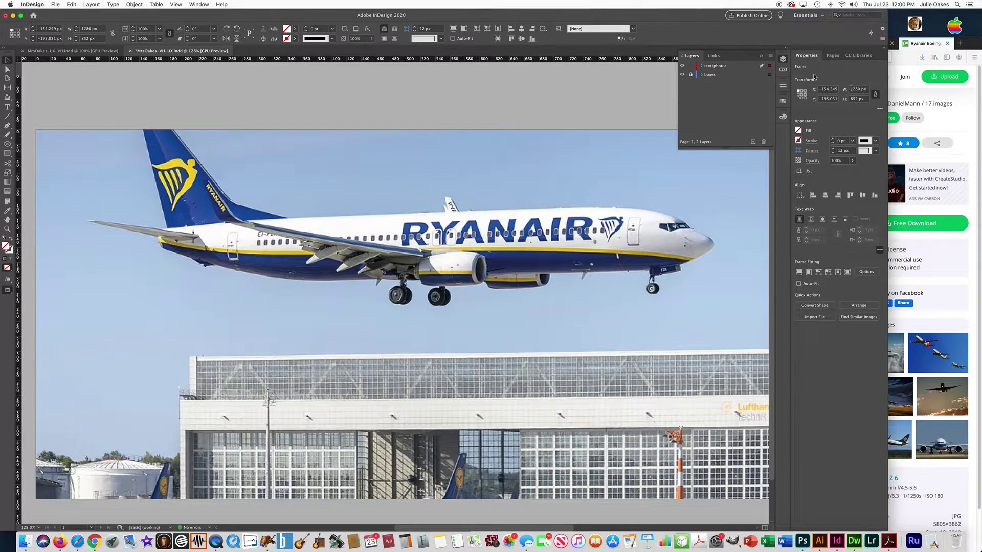
pyautogui.click(857, 89)
pyautogui.write('200')
pyautogui.press('Return')
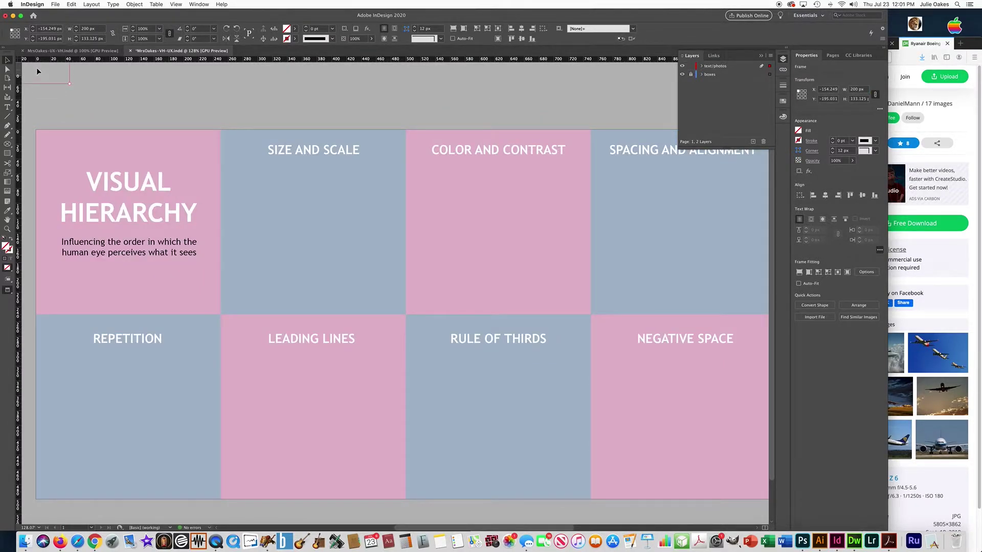
# Position the plane photo under SIZE AND SCALE, fit it to its frame, and close the Ryanair page.
pyautogui.moveTo(38, 71); pyautogui.dragTo(353, 274)
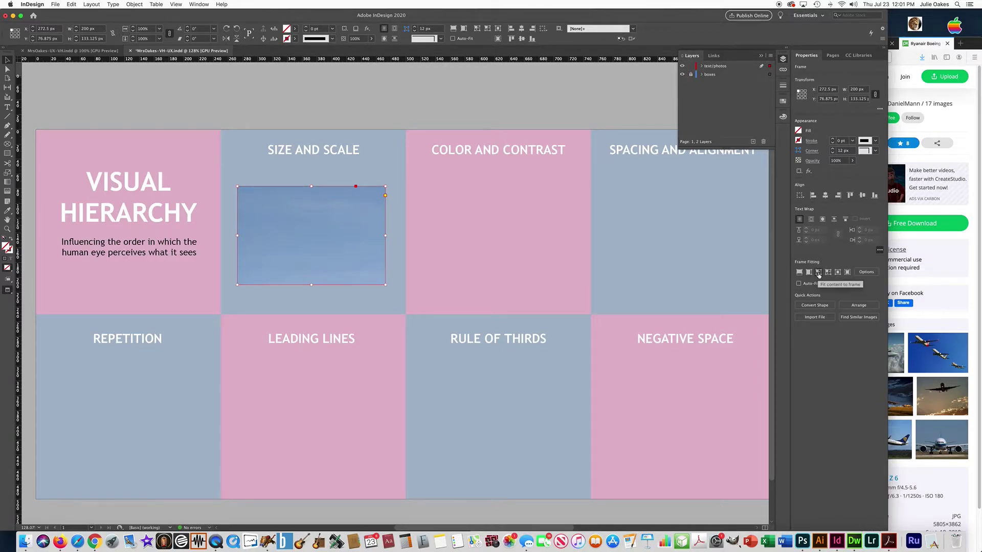
pyautogui.click(819, 273)
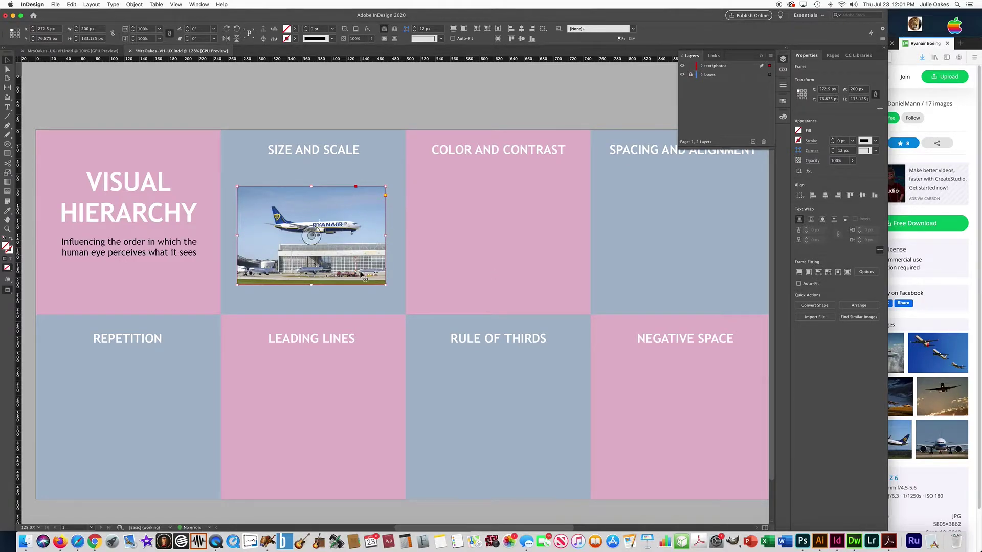
pyautogui.moveTo(361, 275); pyautogui.dragTo(364, 278)
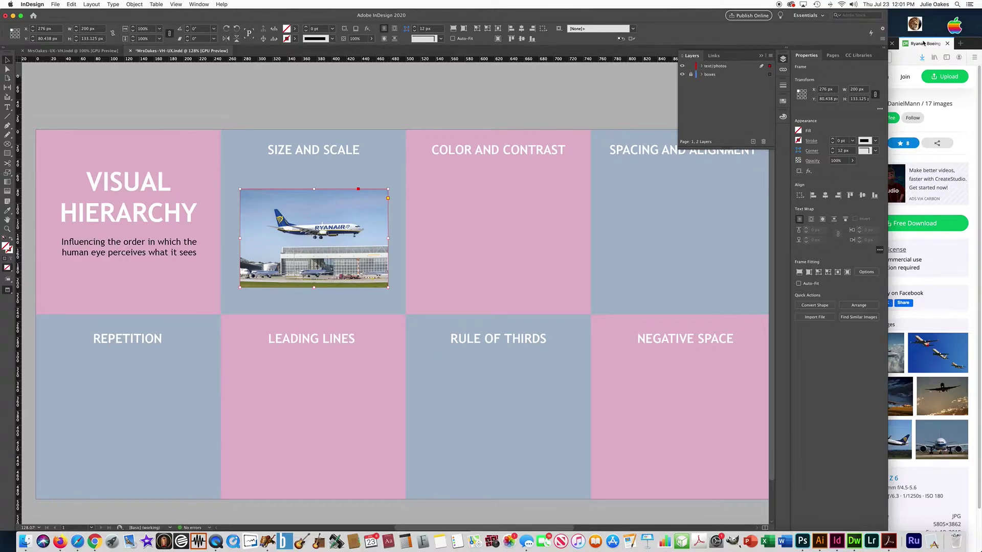
pyautogui.click(924, 44)
pyautogui.click(946, 43)
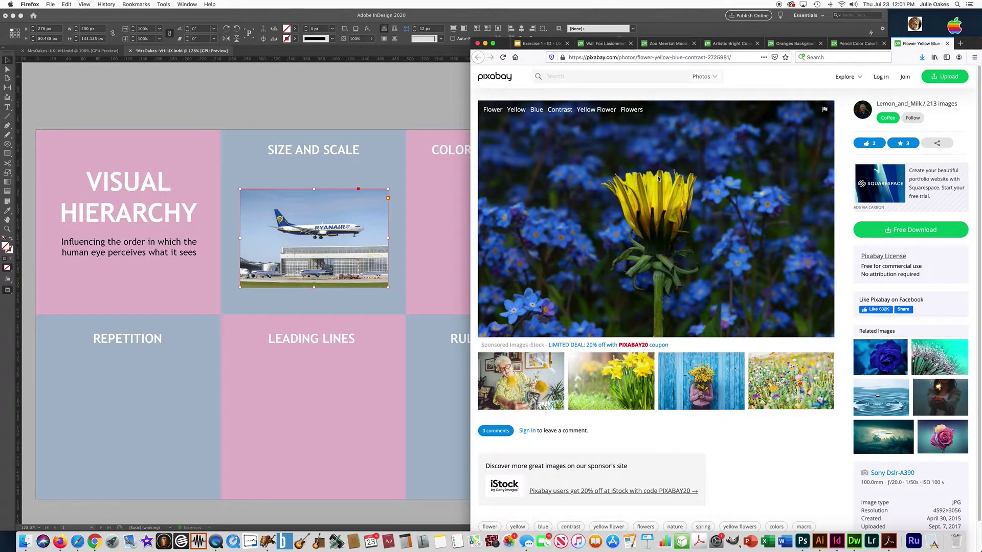
# Copy the yellow-flower-among-blue-flowers image from the Pixabay page.
pyautogui.rightClick(658, 178)
pyautogui.click(666, 187)
pyautogui.click(414, 109)
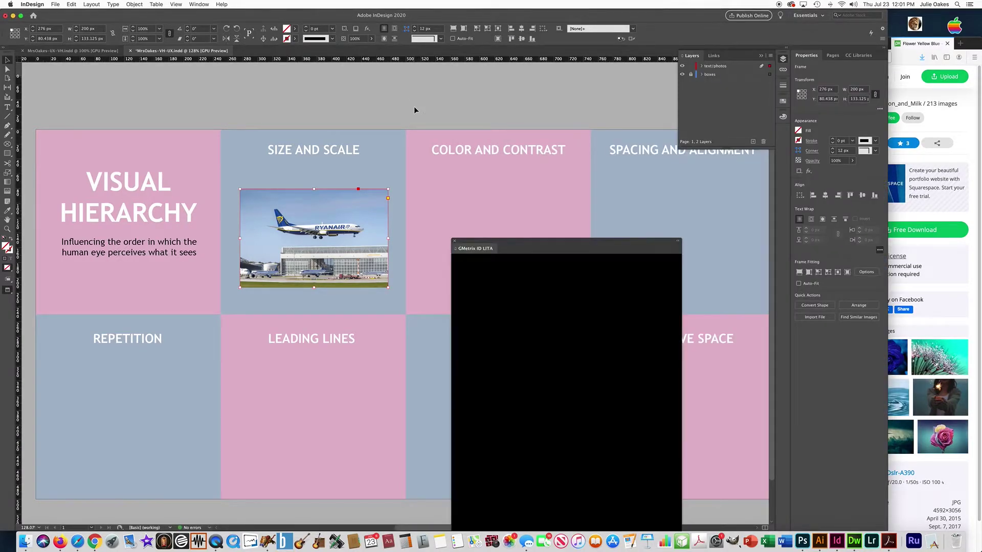
# Paste the flower photo and set its width to 200 px from the centre reference point.
pyautogui.press('super+v')
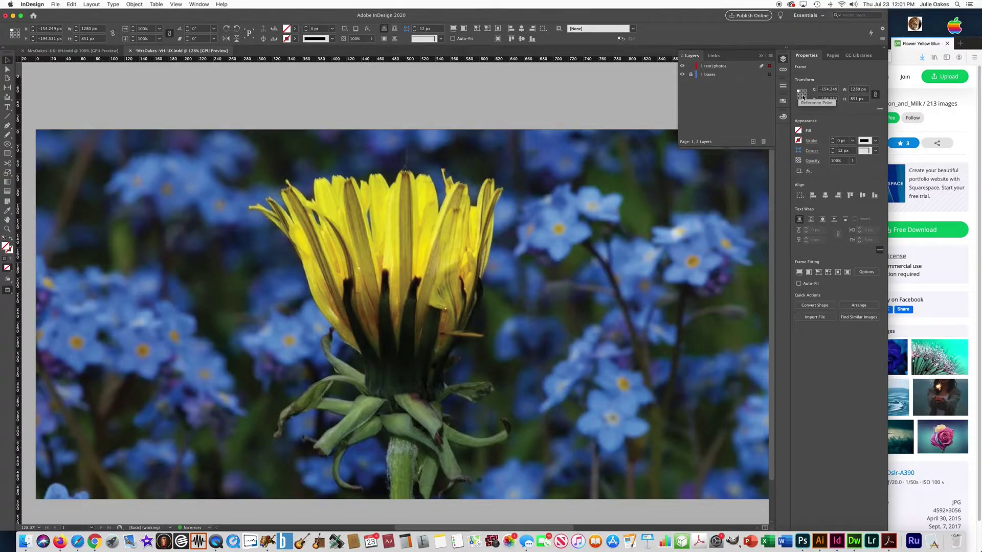
pyautogui.click(803, 96)
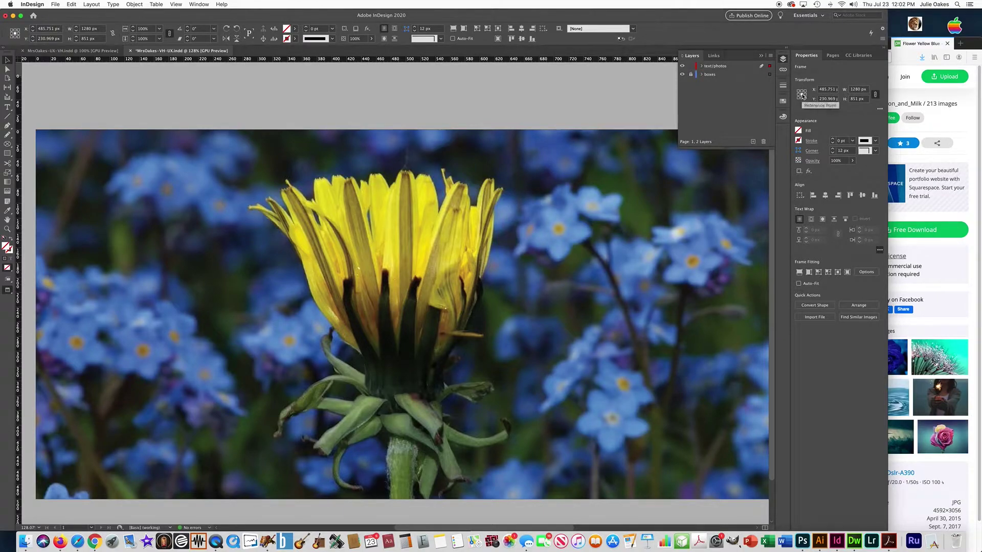
pyautogui.doubleClick(854, 90)
pyautogui.write('200')
pyautogui.press('Return')
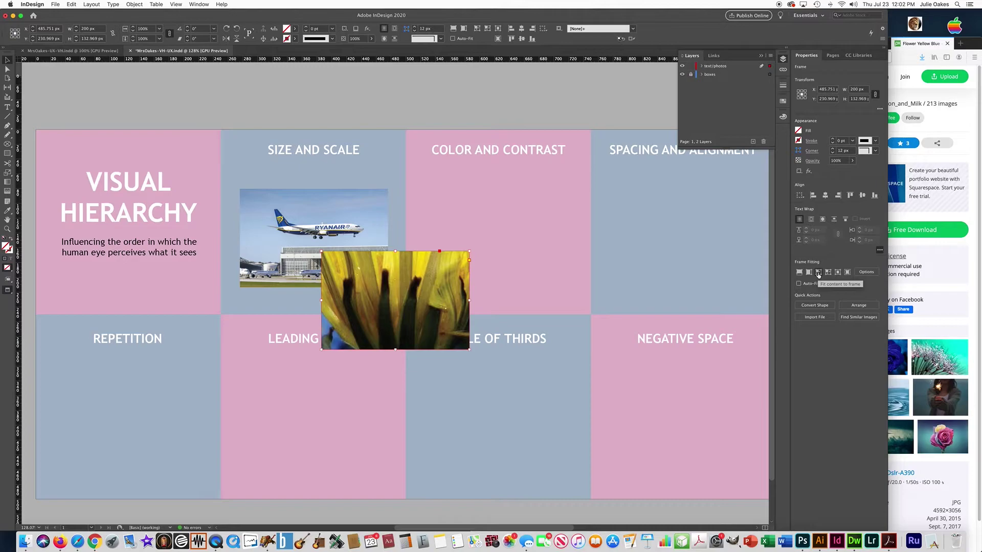
# Fit the flower image to its frame and place it in the COLOR AND CONTRAST cell.
pyautogui.click(819, 274)
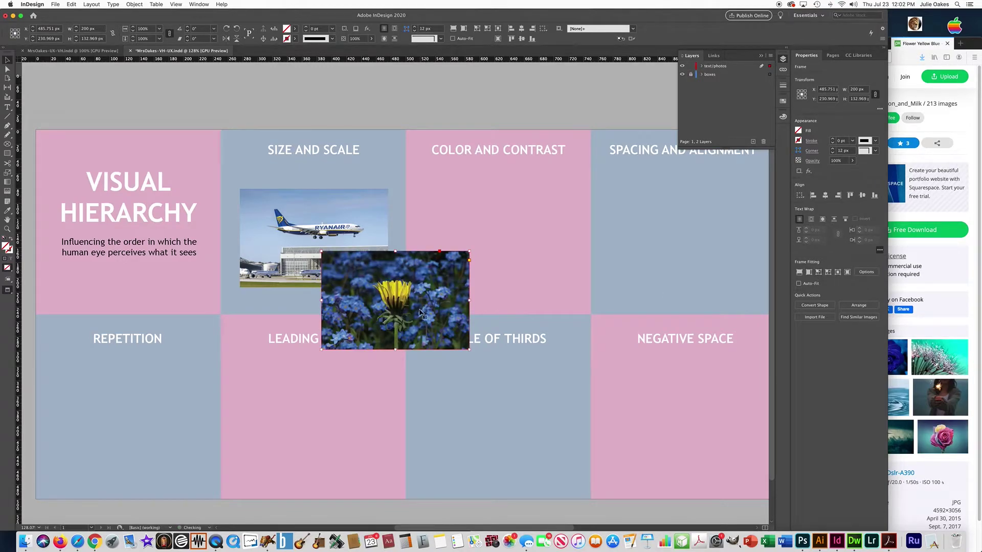
pyautogui.moveTo(500, 232); pyautogui.dragTo(553, 216)
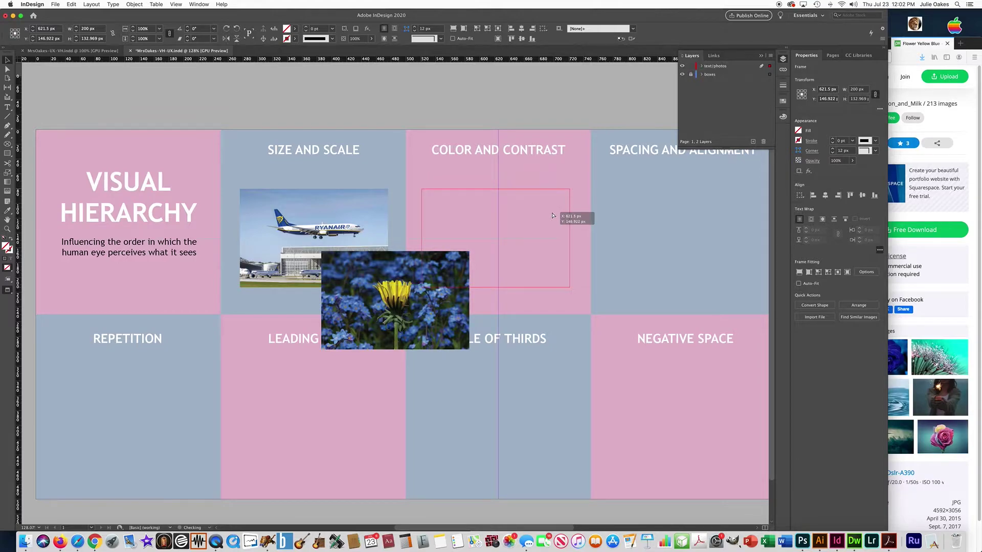
pyautogui.moveTo(552, 216); pyautogui.dragTo(553, 216)
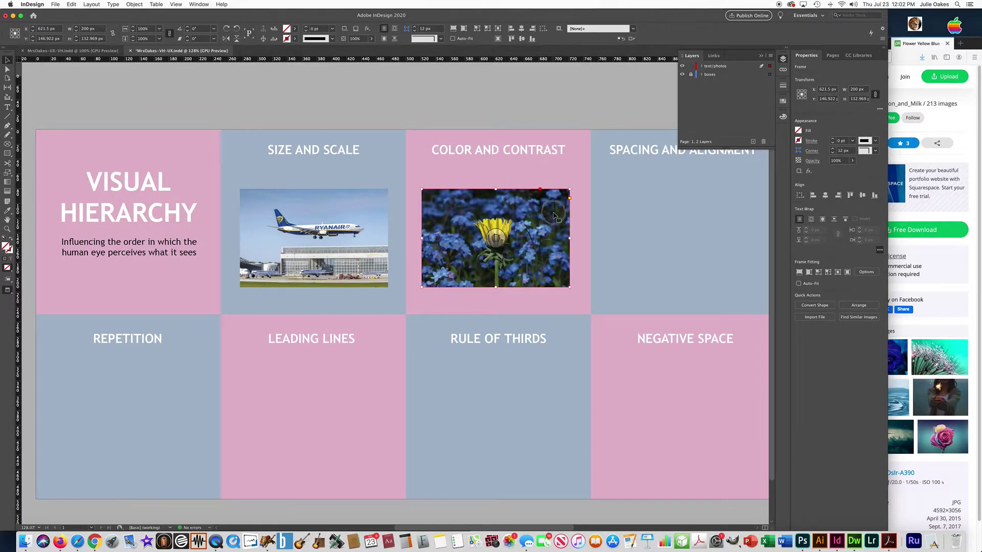
pyautogui.press('Right')
pyautogui.press('Right')
pyautogui.press('Right')
pyautogui.press('Right')
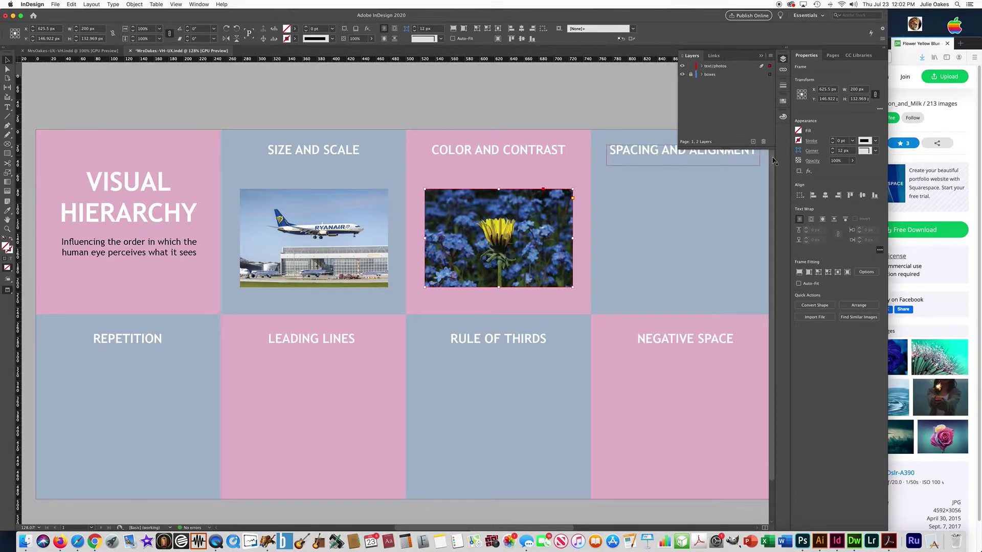
# Close the flower page and check the photo links on the exercise slides.
pyautogui.click(943, 127)
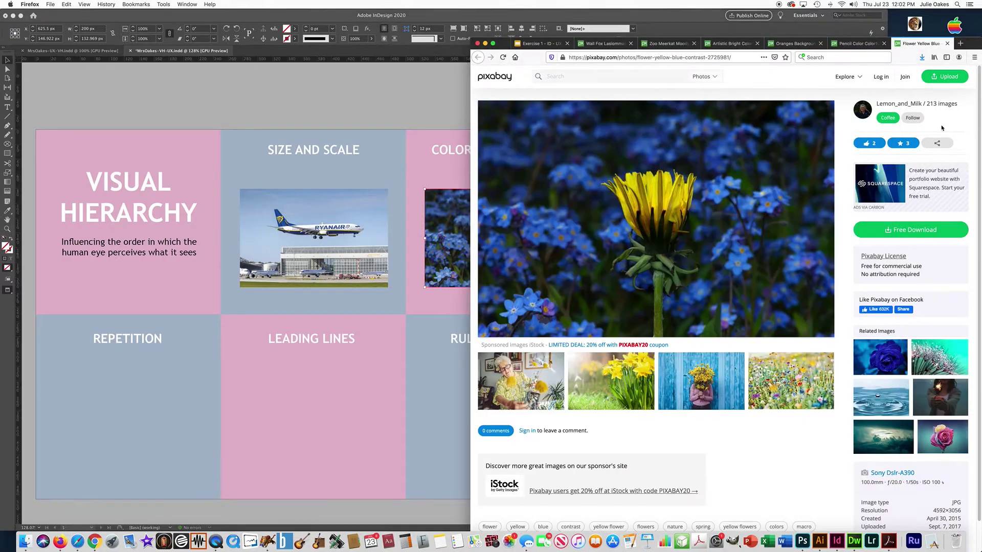
pyautogui.click(948, 44)
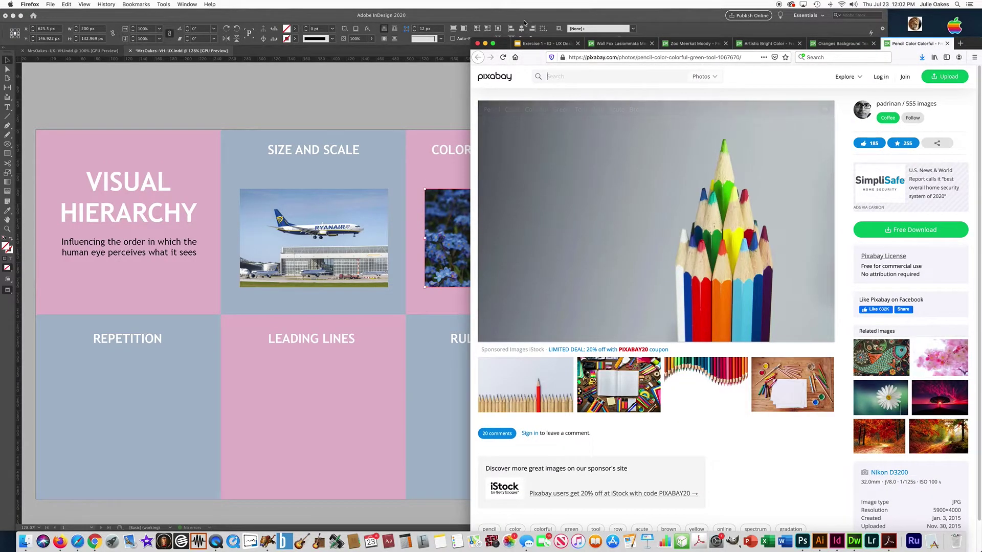
pyautogui.click(539, 44)
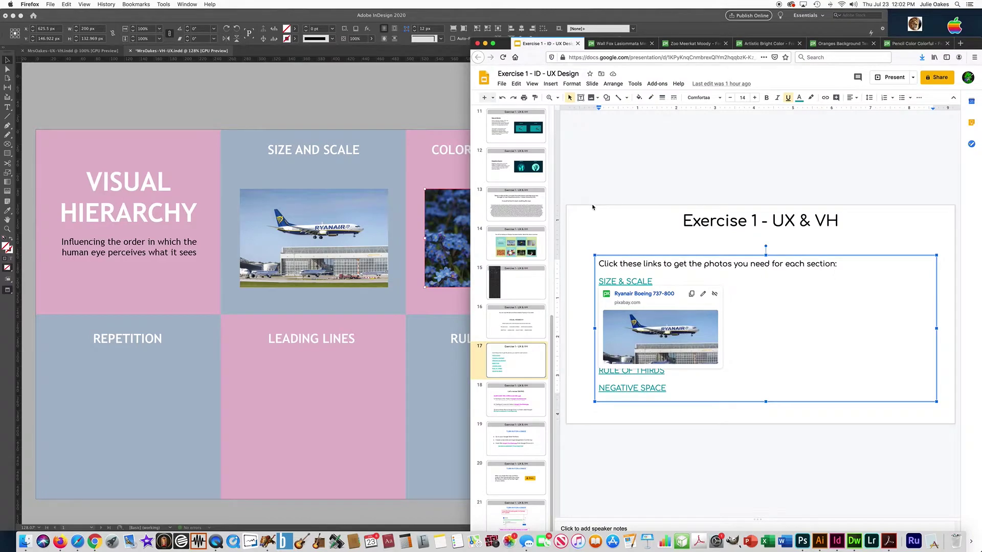
pyautogui.click(603, 240)
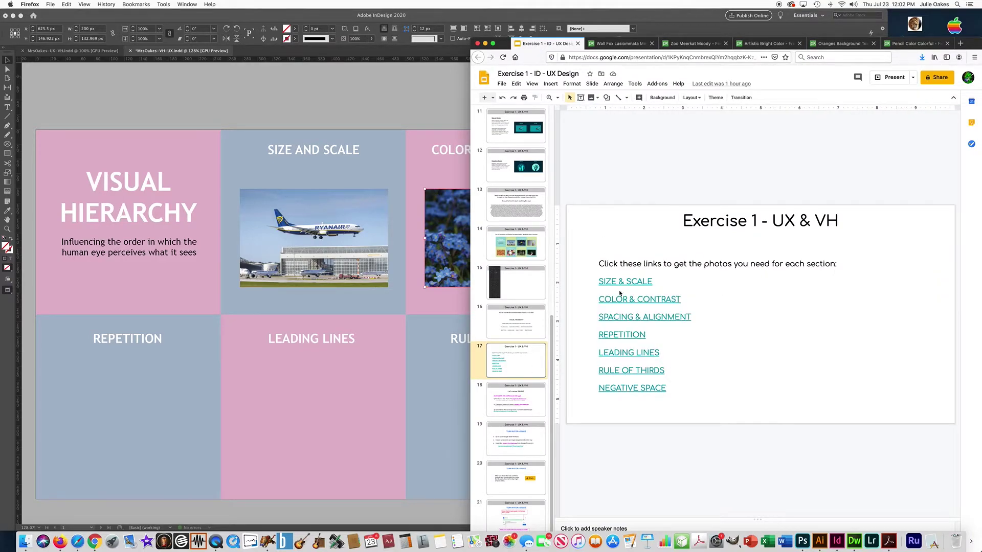
pyautogui.click(913, 44)
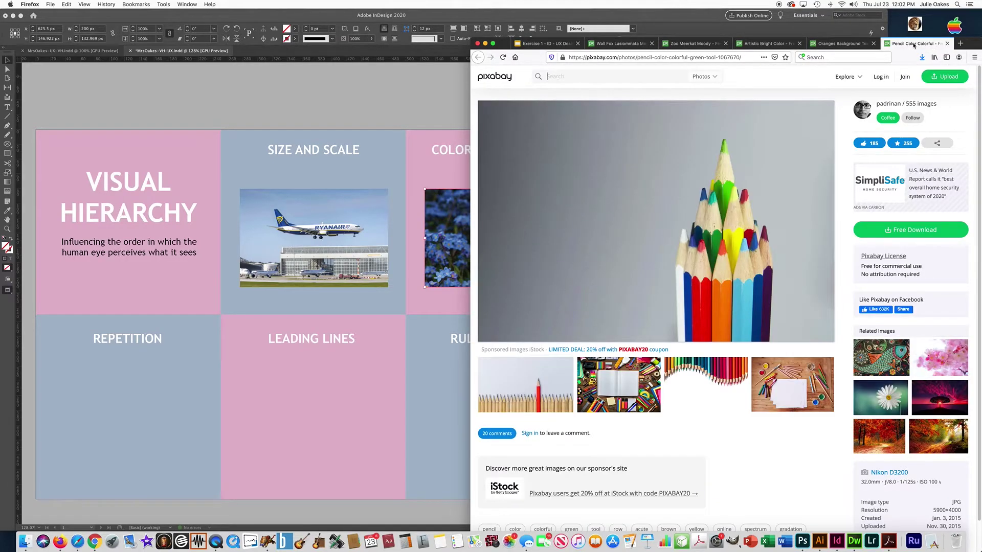
# Copy the colourful pencils photo from Pixabay and paste it into the layout at full size.
pyautogui.rightClick(645, 217)
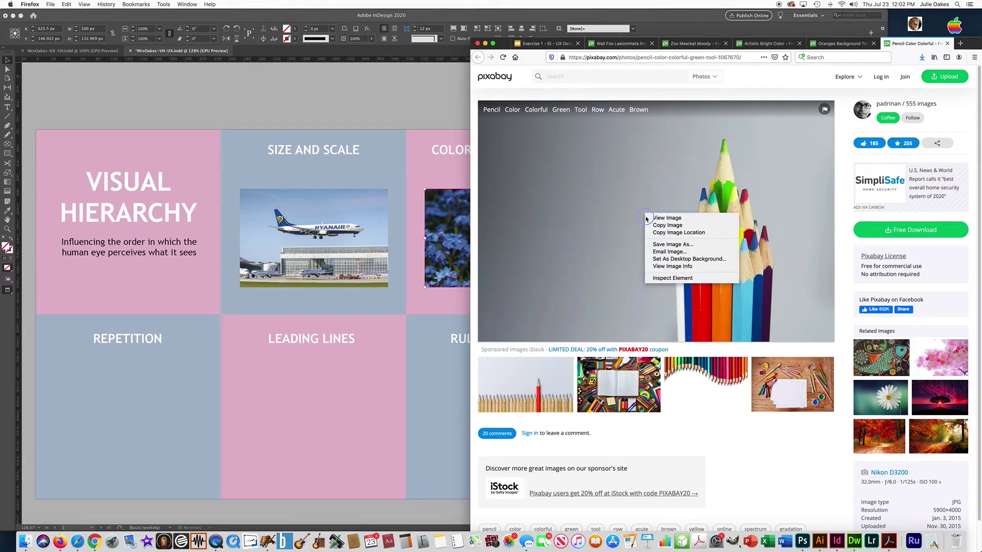
pyautogui.click(657, 225)
pyautogui.click(426, 96)
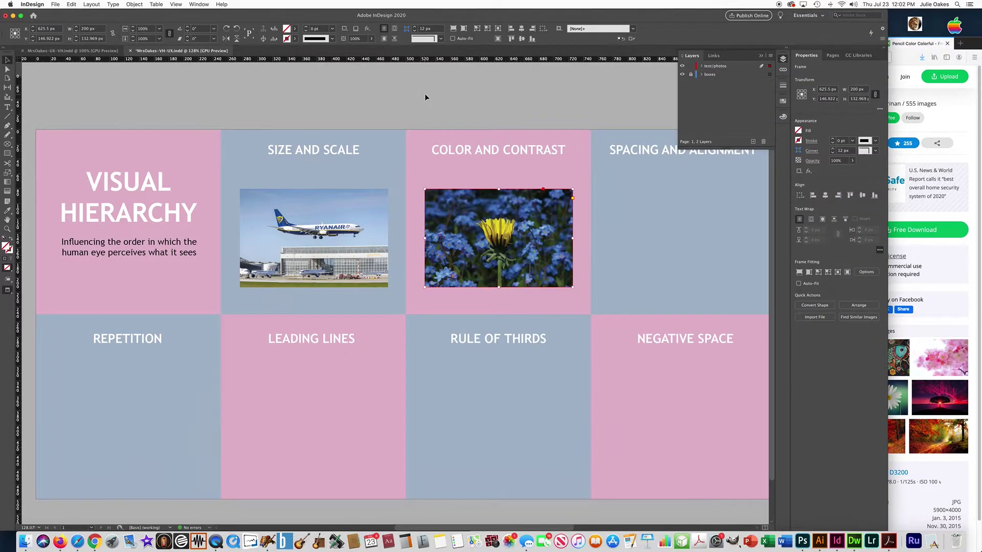
pyautogui.press('super+v')
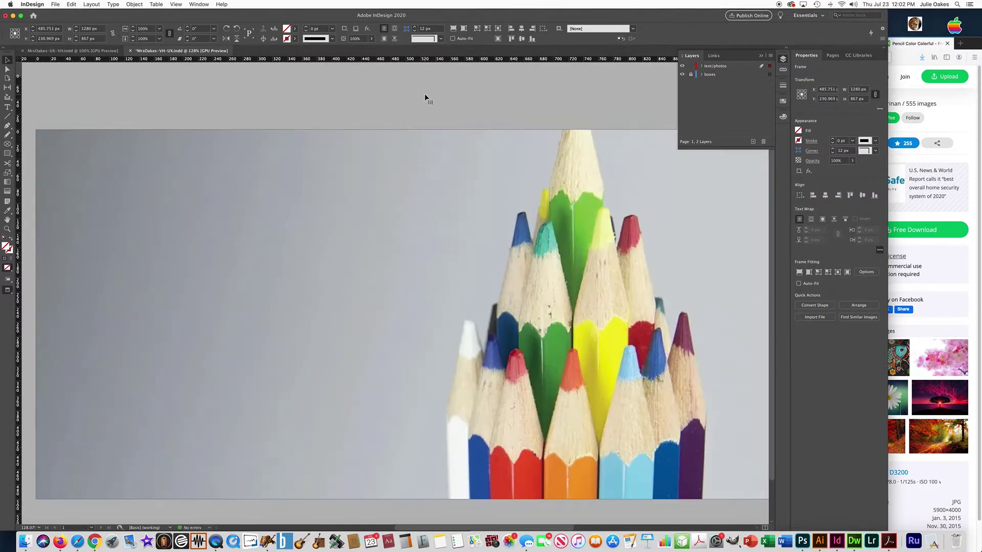
# Set the pencils photo to 200 px wide, fit it, and move it into SPACING AND ALIGNMENT.
pyautogui.doubleClick(854, 90)
pyautogui.write('2')
pyautogui.press('Return')
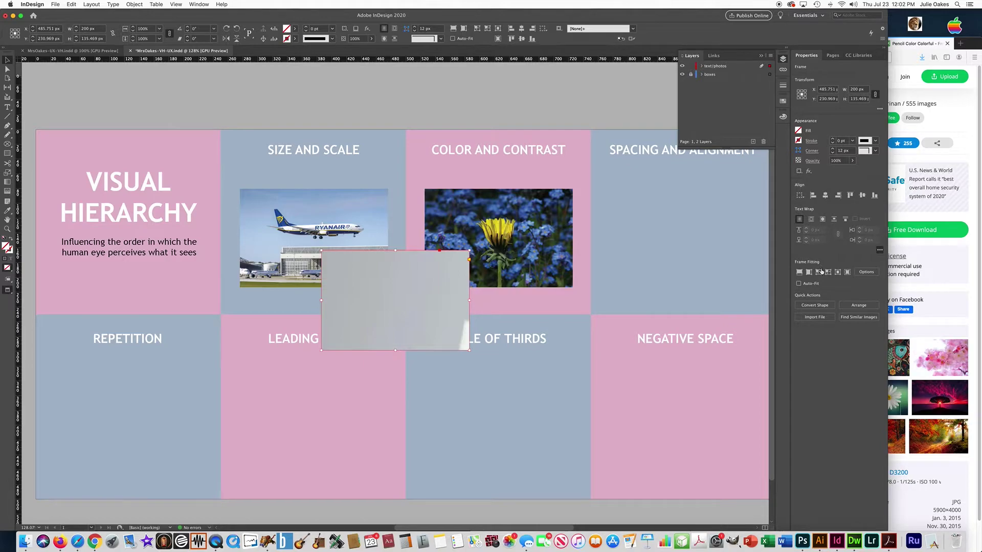
pyautogui.click(819, 272)
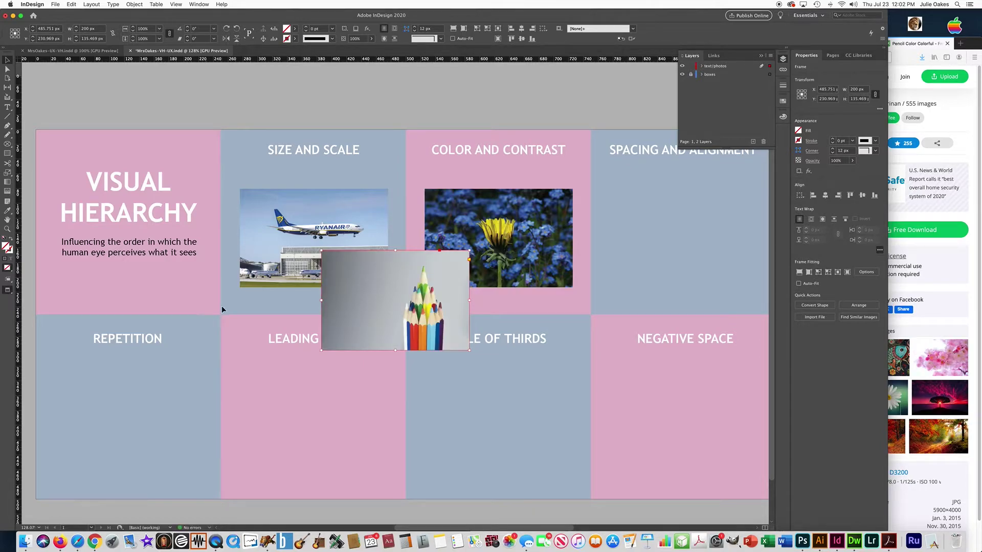
pyautogui.moveTo(340, 285)
pyautogui.mouseDown()
pyautogui.moveTo(588, 214)
pyautogui.moveTo(648, 216)
pyautogui.moveTo(634, 222)
pyautogui.mouseUp()
# Look through the Object menu's fitting options without changing anything.
pyautogui.hscroll(3, 554, 231)
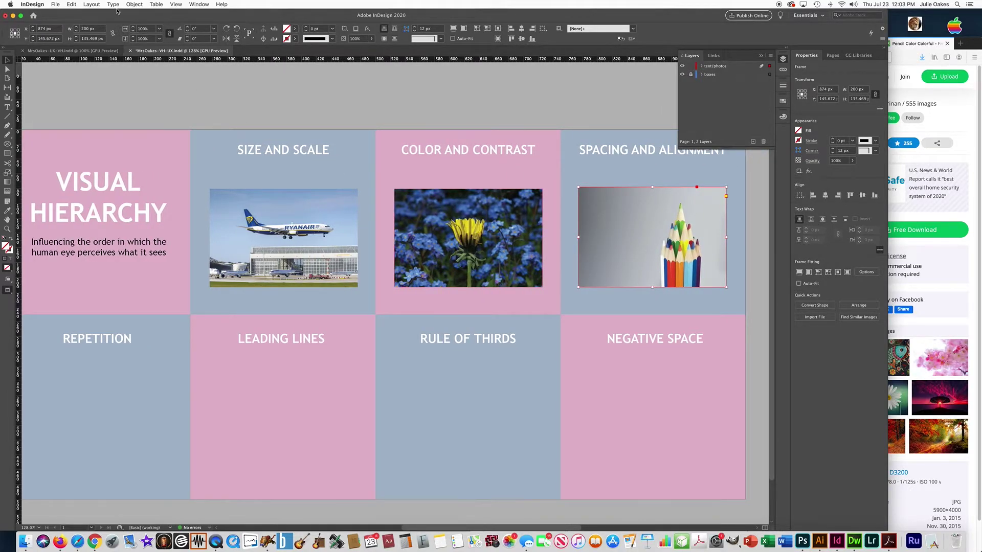
pyautogui.click(132, 4)
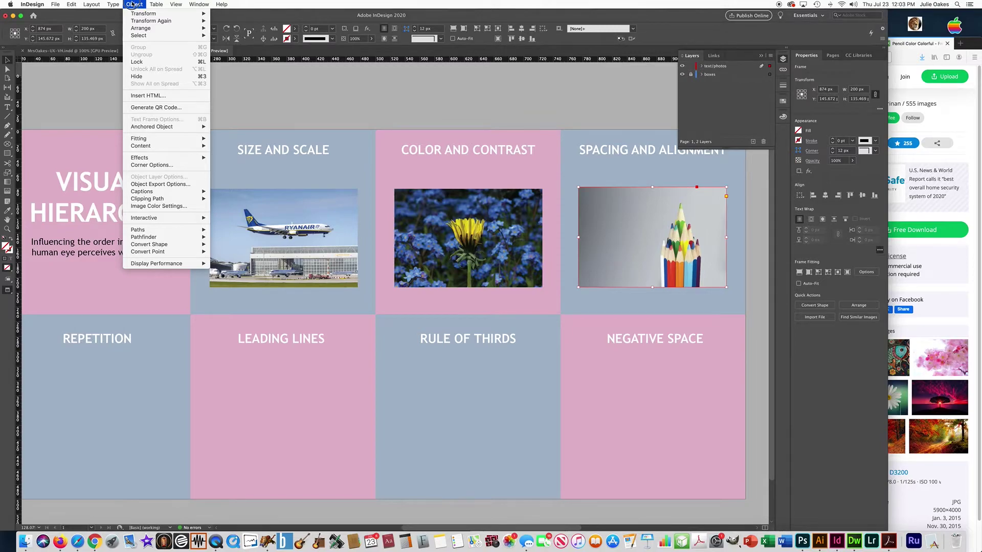
pyautogui.moveTo(146, 138)
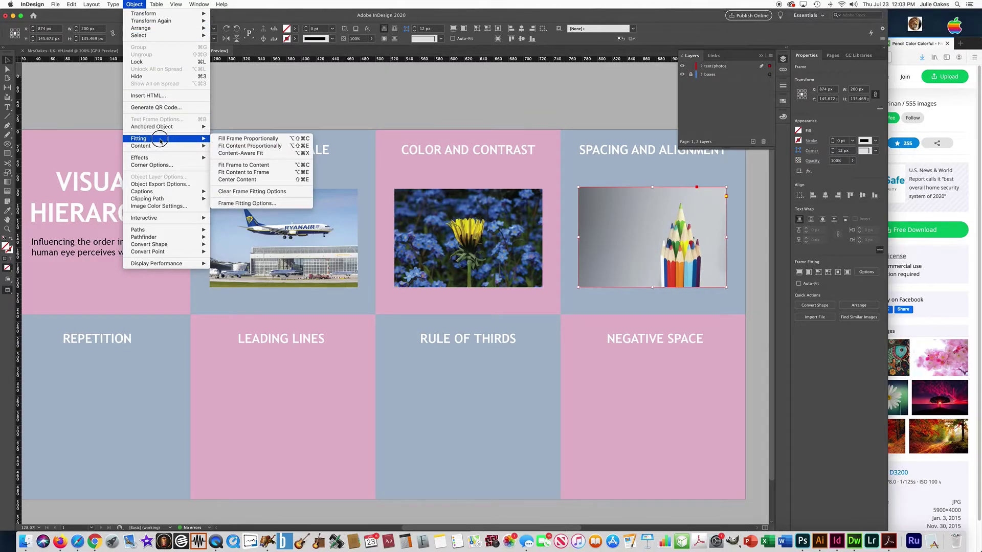
pyautogui.click(134, 4)
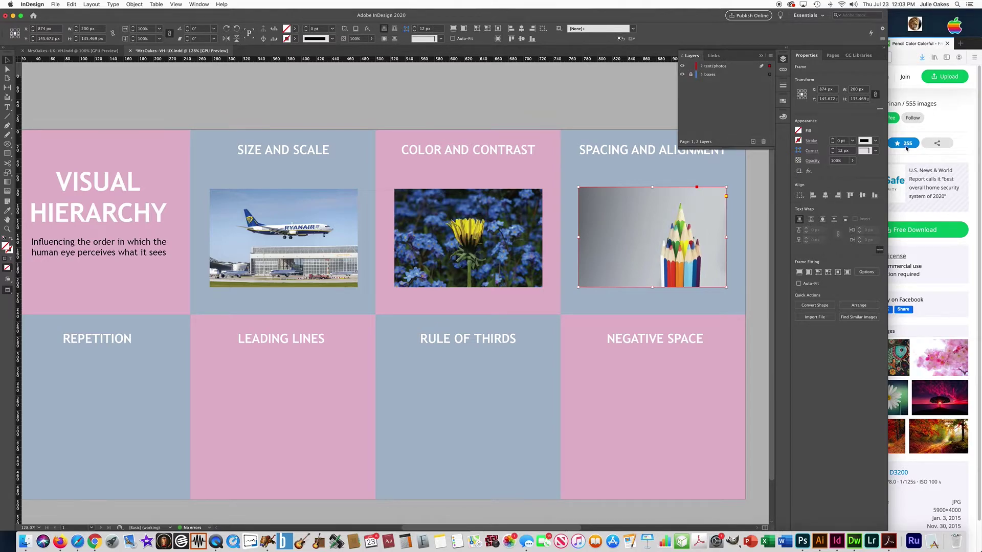
# Close the pencils page and copy the orange slices photo from Pixabay.
pyautogui.click(962, 114)
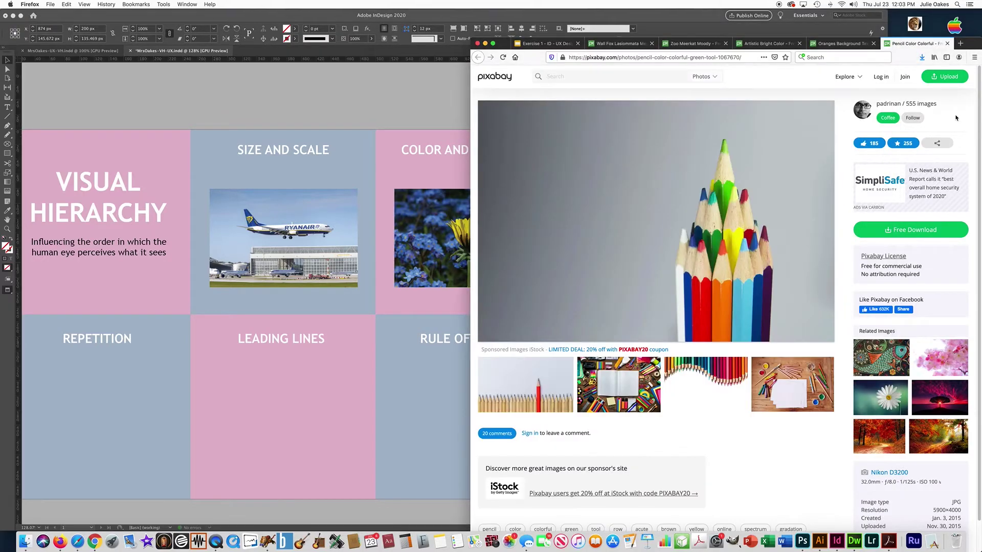
pyautogui.click(948, 43)
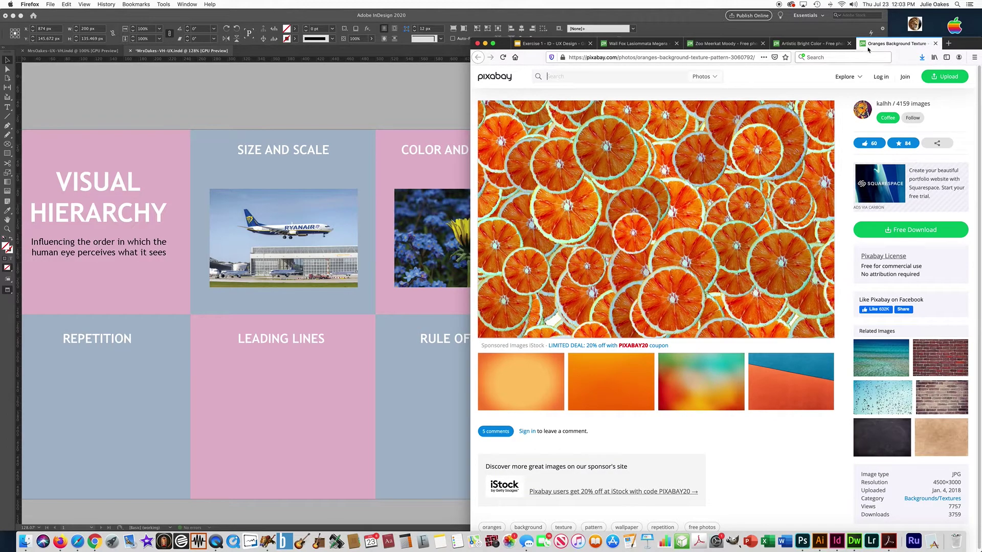
pyautogui.rightClick(710, 175)
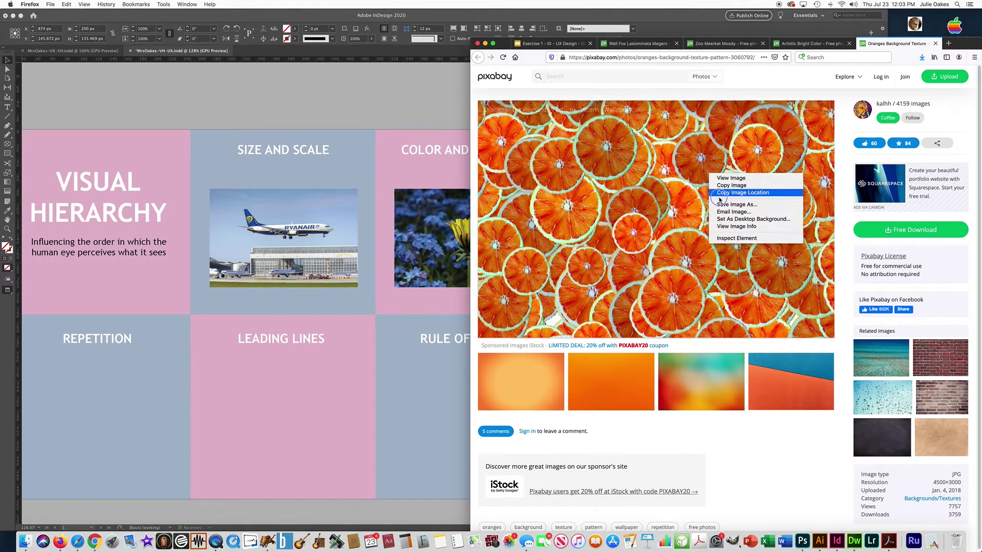
pyautogui.click(721, 185)
pyautogui.click(388, 113)
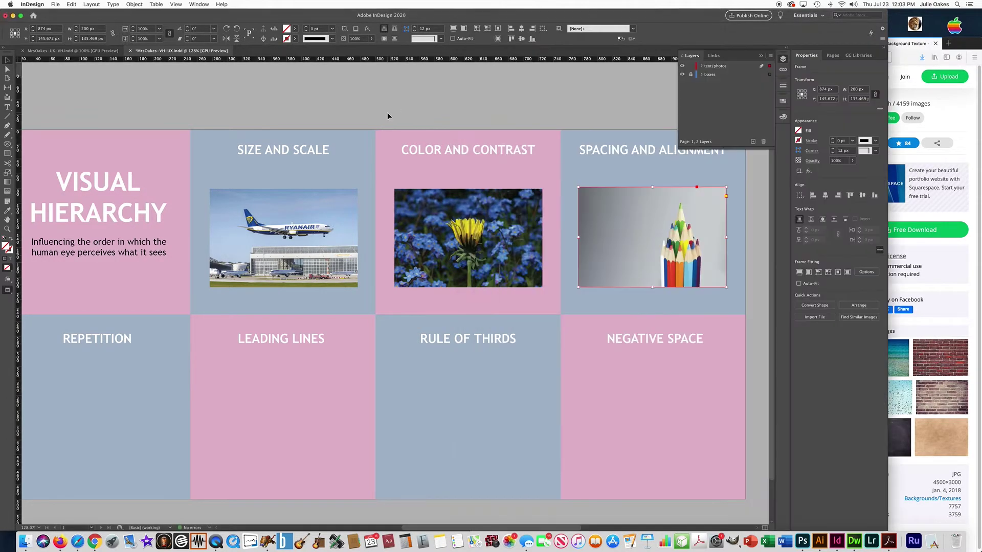
# Paste the oranges photo, set it to 200 px wide, and fit the whole picture in its frame.
pyautogui.press('super+v')
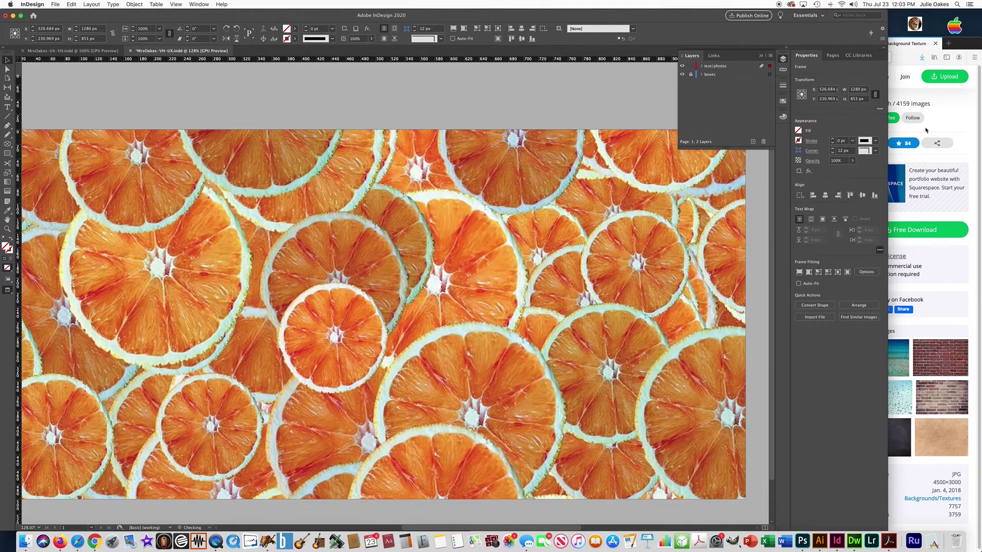
pyautogui.doubleClick(859, 89)
pyautogui.write('200')
pyautogui.press('Return')
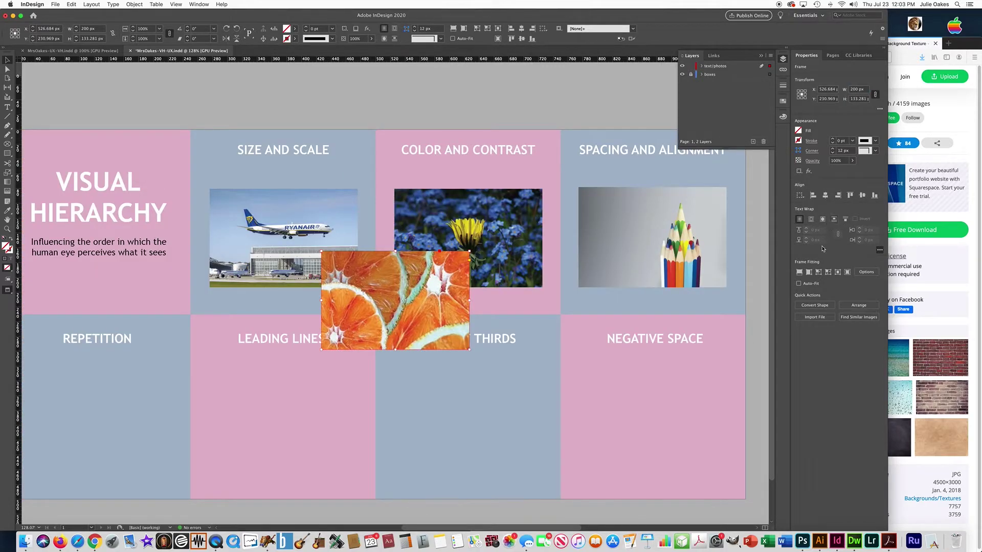
pyautogui.click(819, 272)
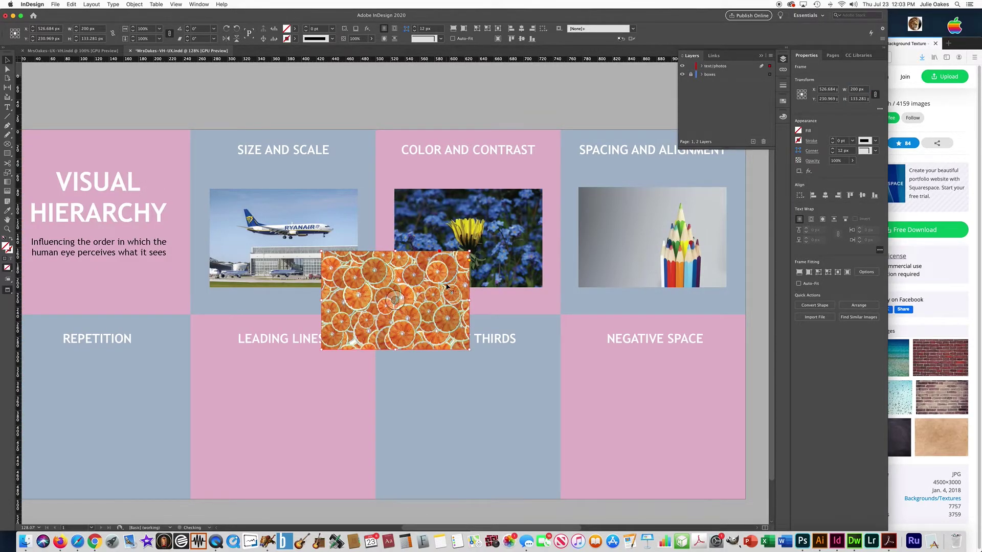
# Place the oranges photo under the REPETITION heading and check the overall layout.
pyautogui.moveTo(432, 285); pyautogui.dragTo(148, 392)
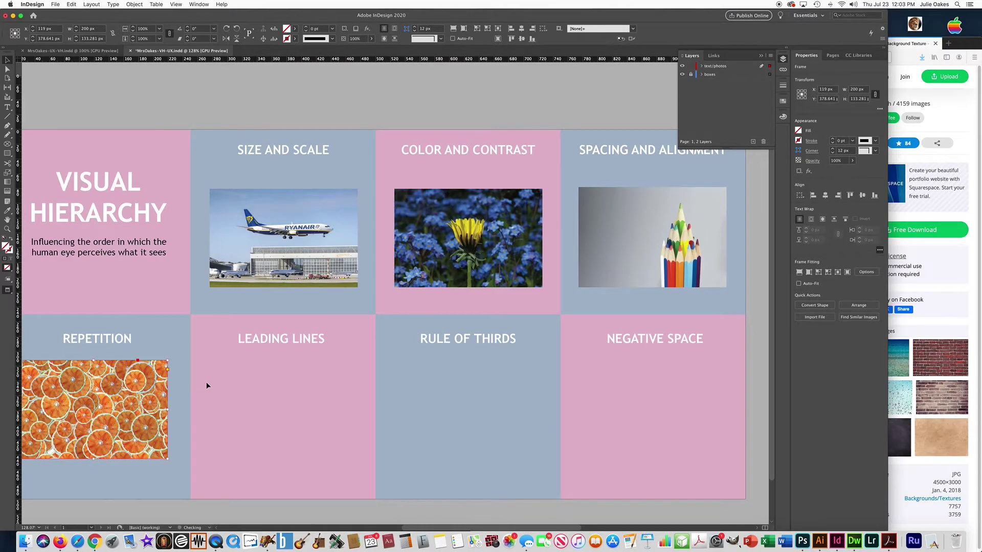
pyautogui.moveTo(209, 385); pyautogui.dragTo(313, 351)
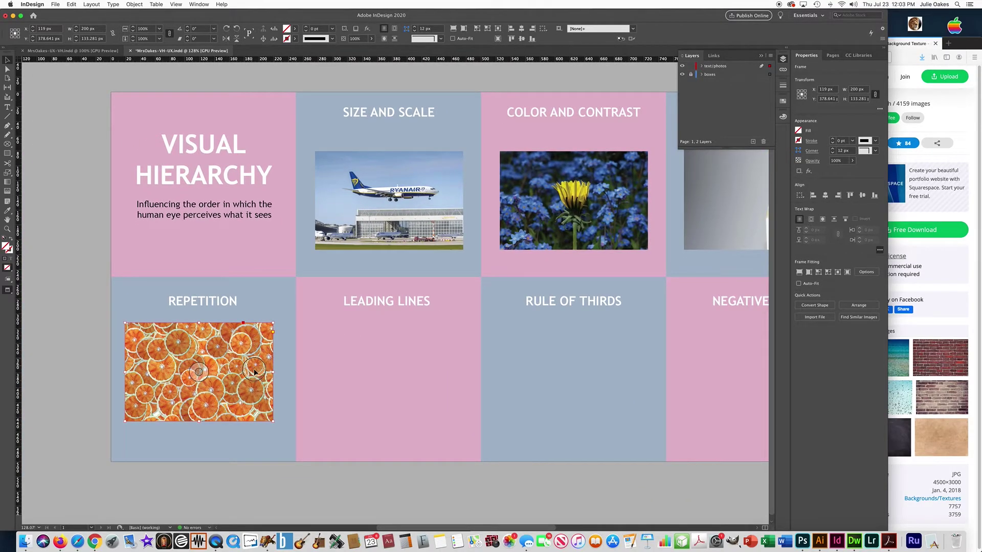
pyautogui.moveTo(258, 365); pyautogui.dragTo(261, 369)
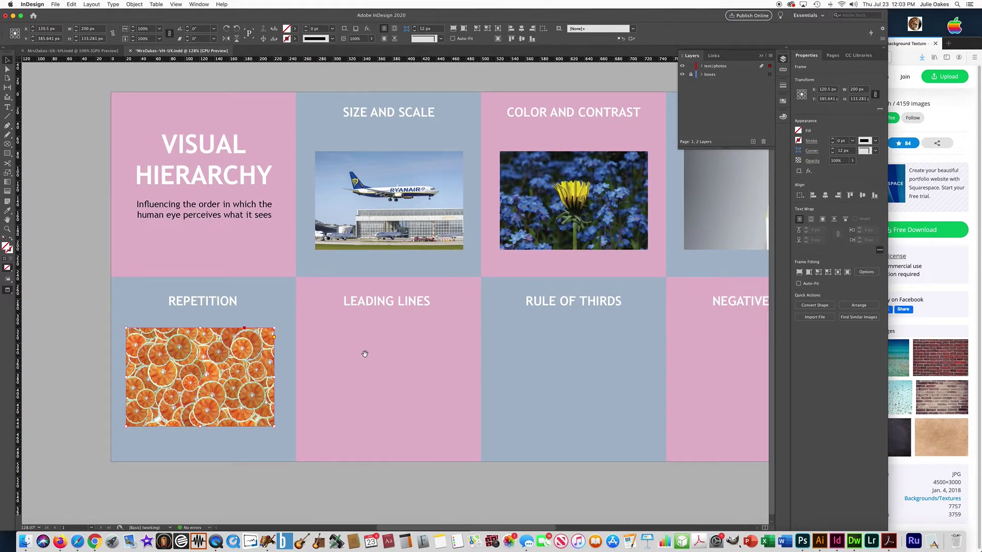
pyautogui.moveTo(368, 355); pyautogui.dragTo(338, 338)
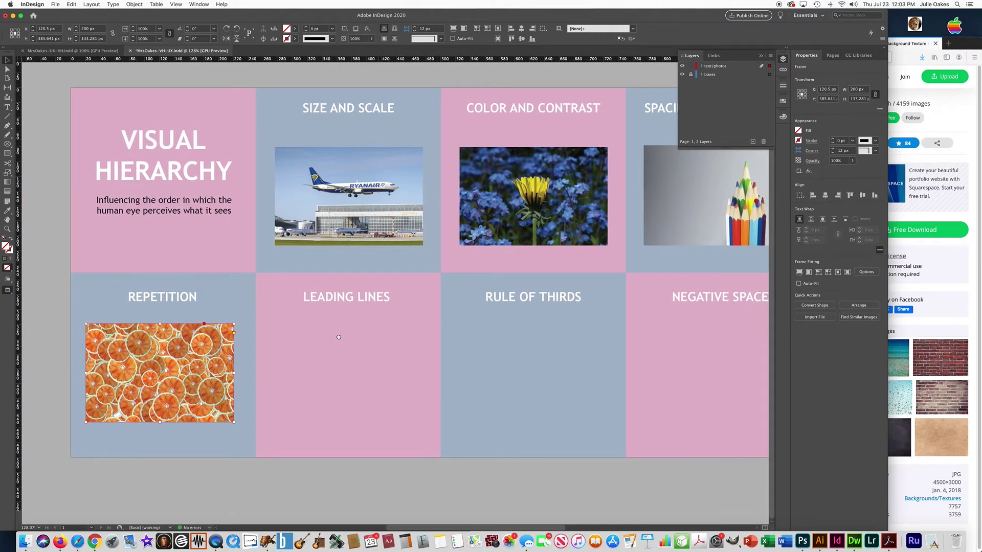
pyautogui.press('super+equal')
pyautogui.press('super+equal')
pyautogui.press('super+minus')
pyautogui.press('super+minus')
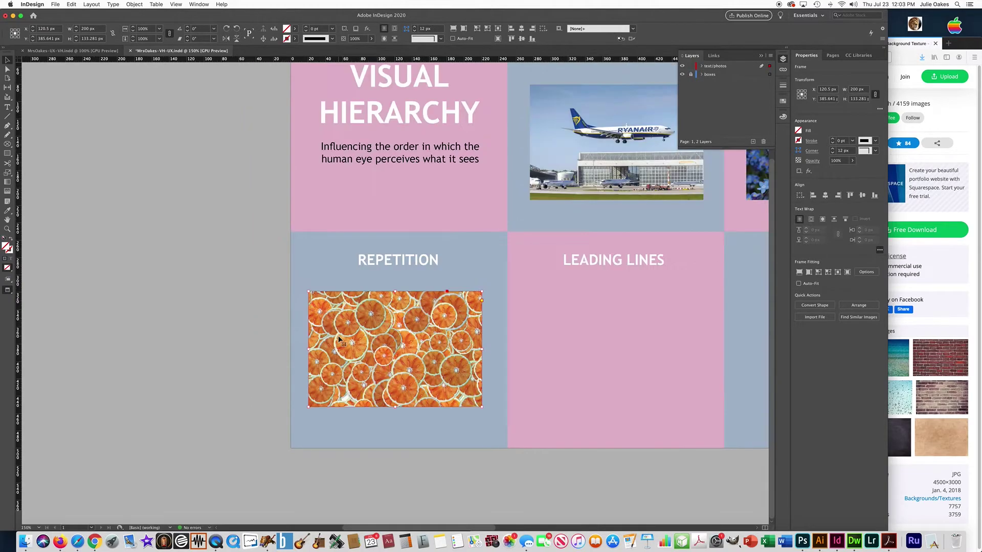
pyautogui.hscroll(8, 401, 317)
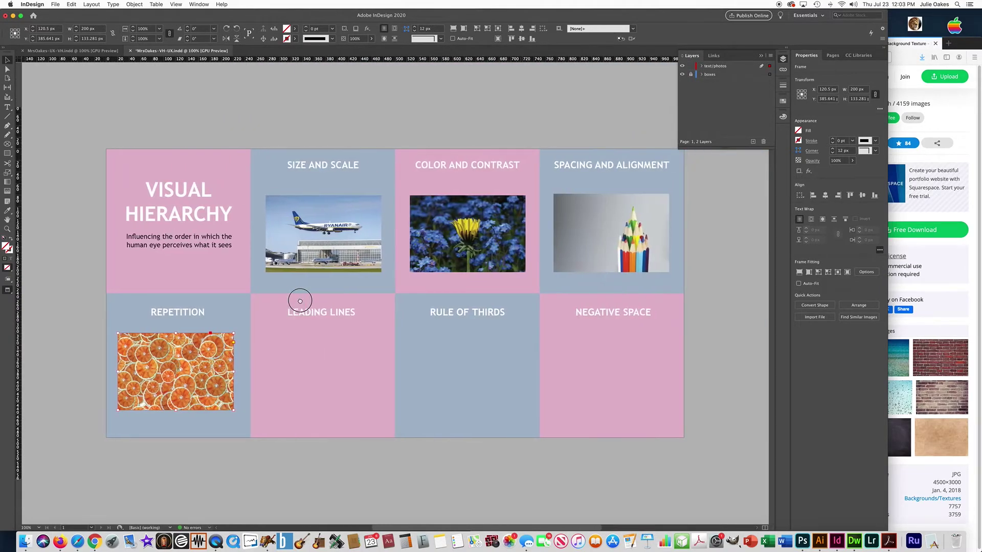
pyautogui.click(239, 129)
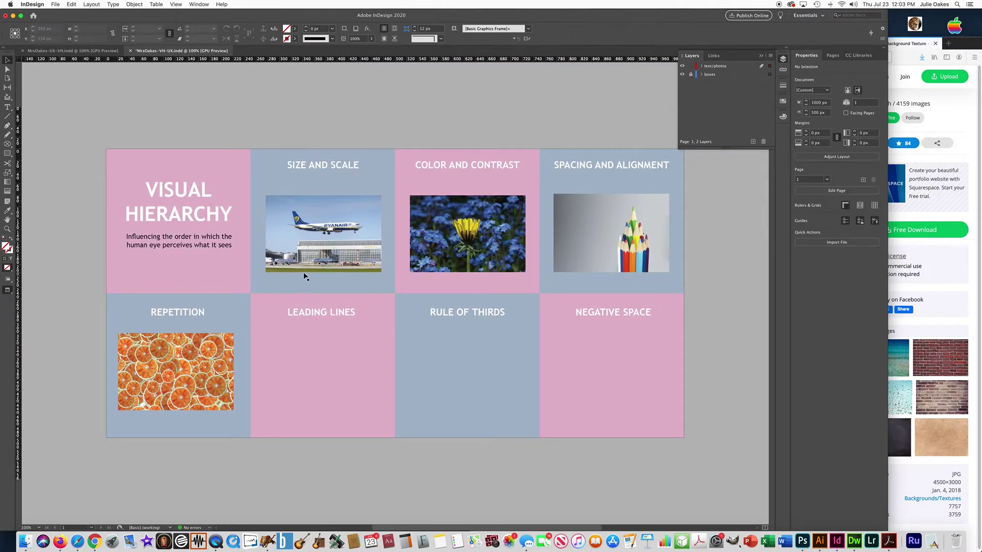
# Close the oranges page and copy the colored pencils photo from Pixabay.
pyautogui.click(923, 117)
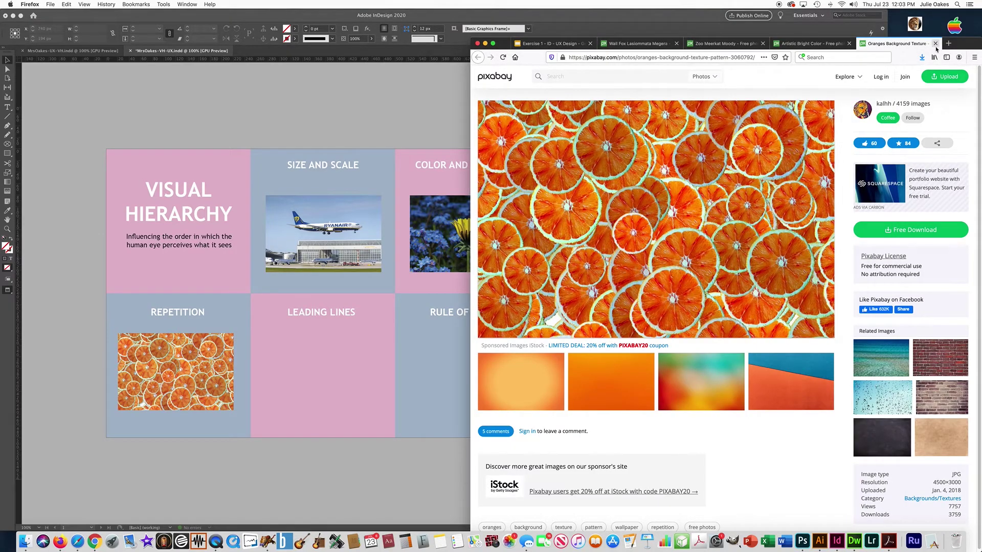
pyautogui.click(936, 43)
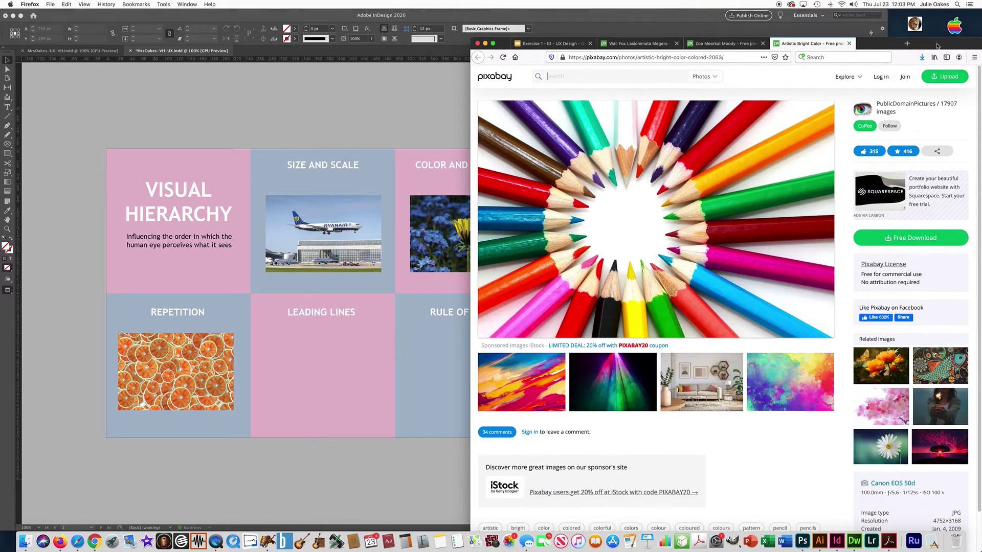
pyautogui.rightClick(683, 186)
pyautogui.click(701, 193)
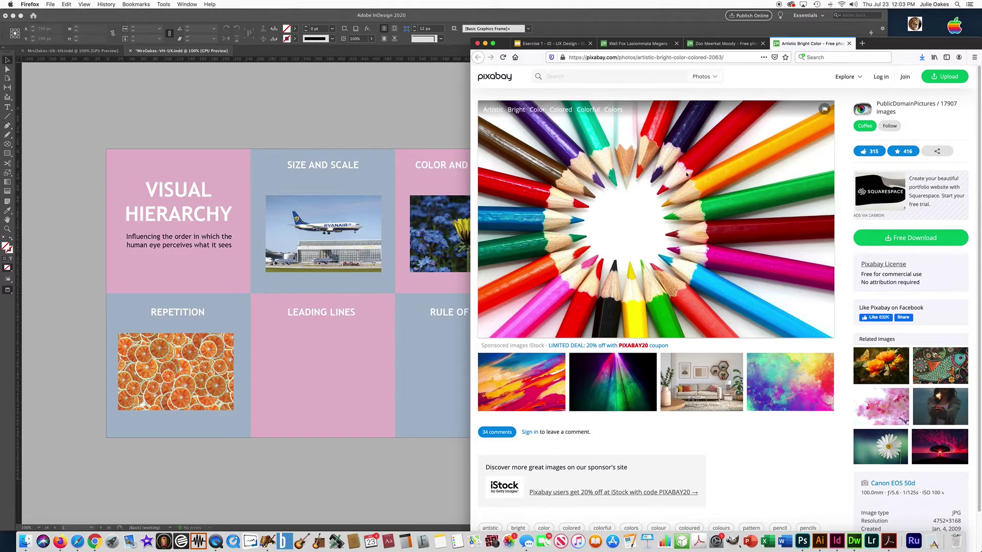
pyautogui.click(405, 110)
# Paste the pencils photo at 200 px wide, fit it proportionally, and move it under Leading Lines.
pyautogui.press('super+v')
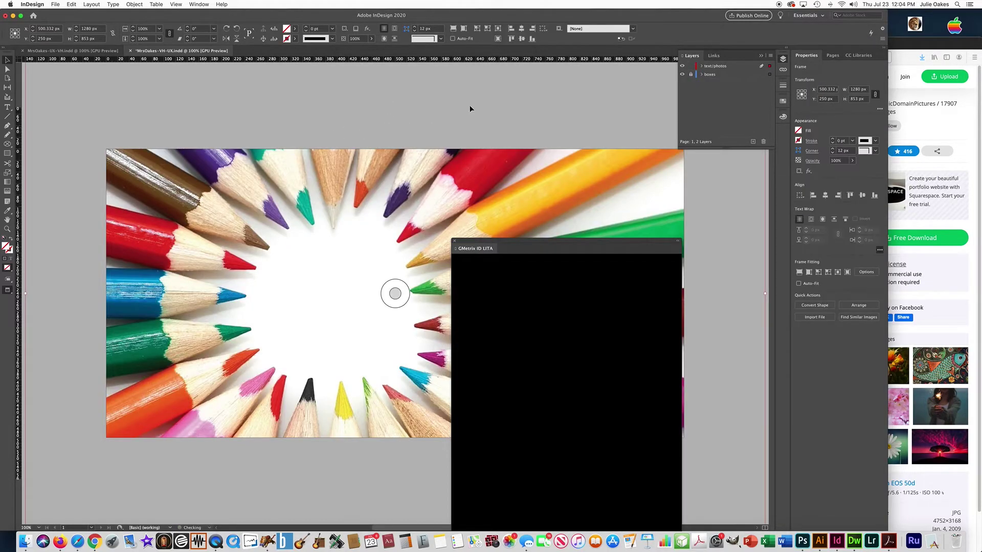
pyautogui.doubleClick(858, 88)
pyautogui.write('2')
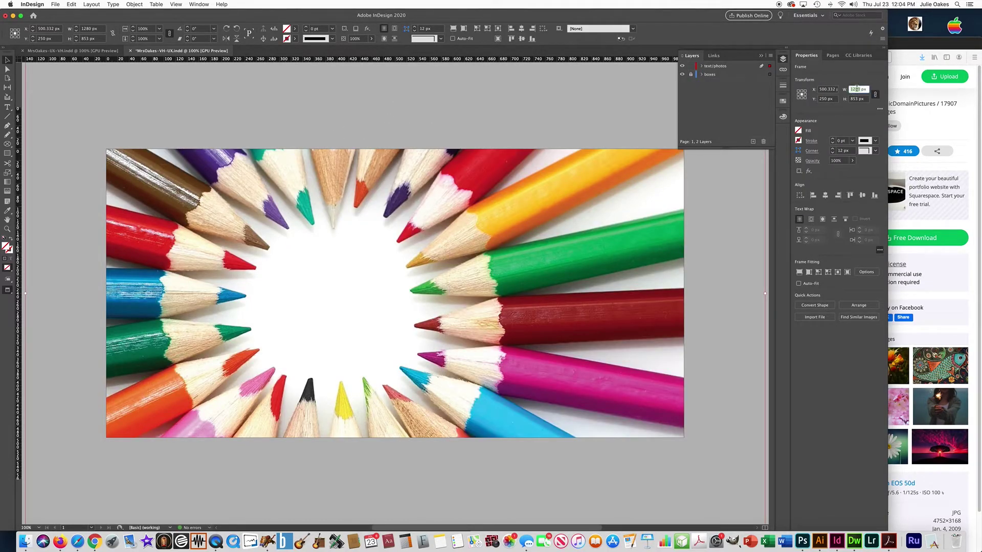
pyautogui.press('Return')
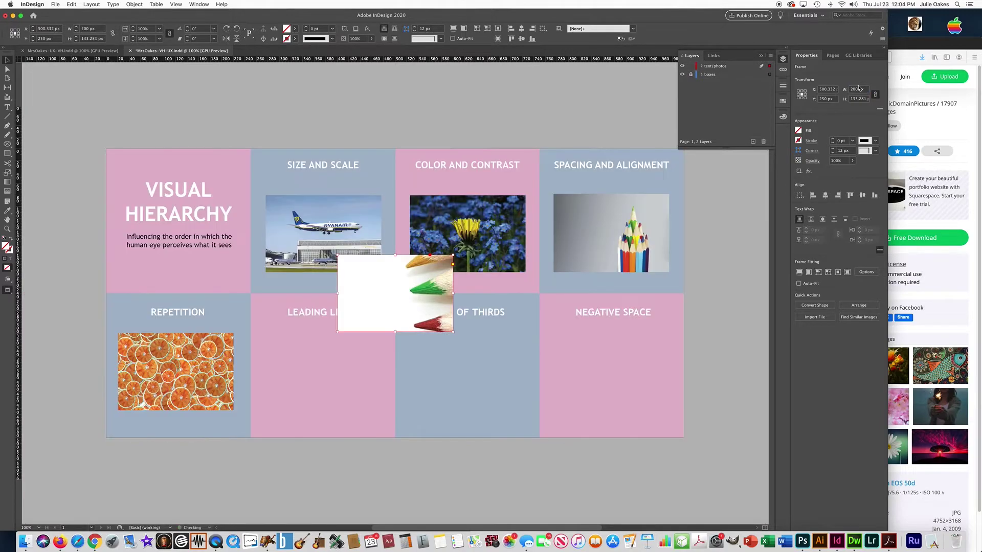
pyautogui.click(808, 272)
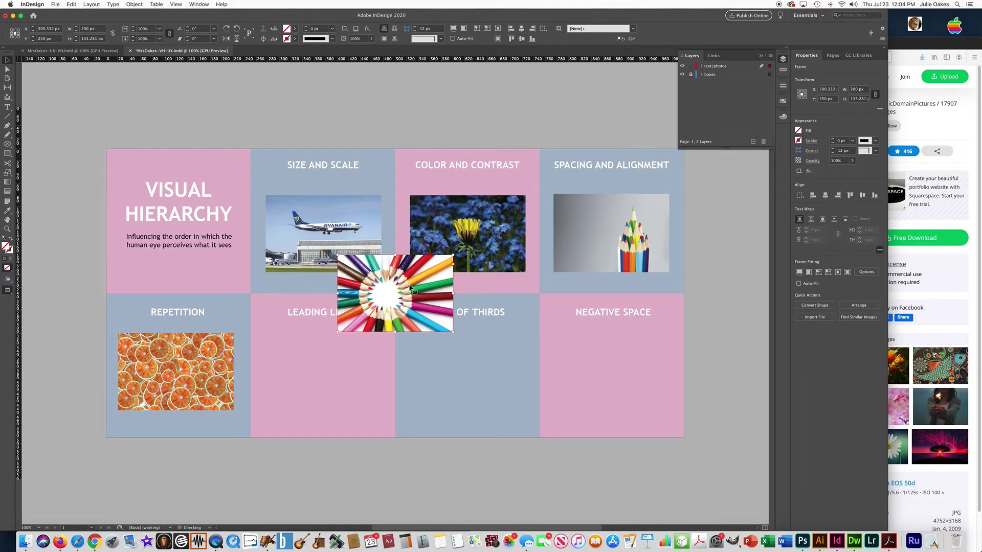
pyautogui.moveTo(421, 288)
pyautogui.mouseDown()
pyautogui.moveTo(351, 338)
pyautogui.moveTo(354, 358)
pyautogui.mouseUp()
# Close the pencils page and copy the meerkat photo from Pixabay.
pyautogui.click(923, 100)
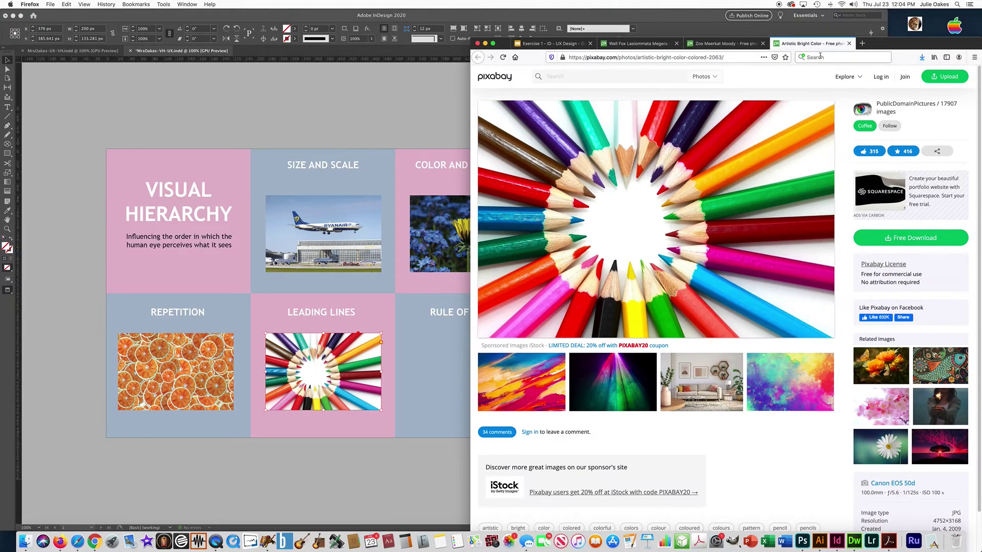
pyautogui.click(849, 44)
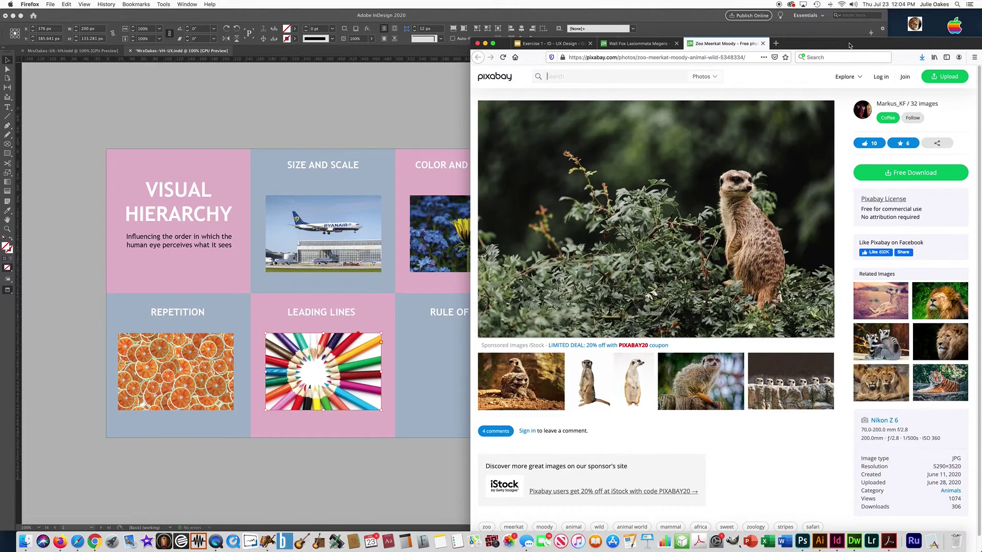
pyautogui.rightClick(778, 178)
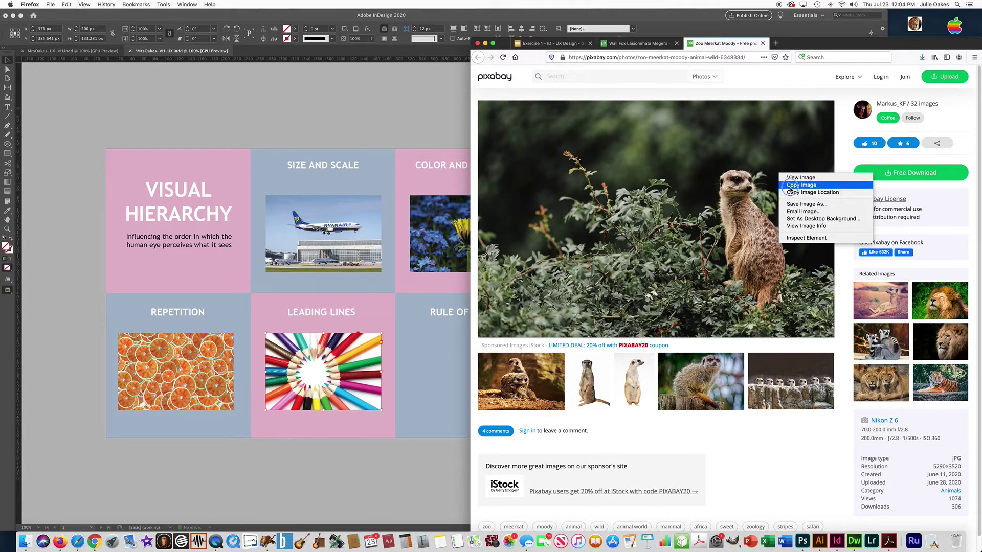
pyautogui.click(791, 185)
pyautogui.click(361, 115)
# Paste the meerkat photo at 200 px wide, fit it proportionally, and place it under Rule of Thirds.
pyautogui.press('super+v')
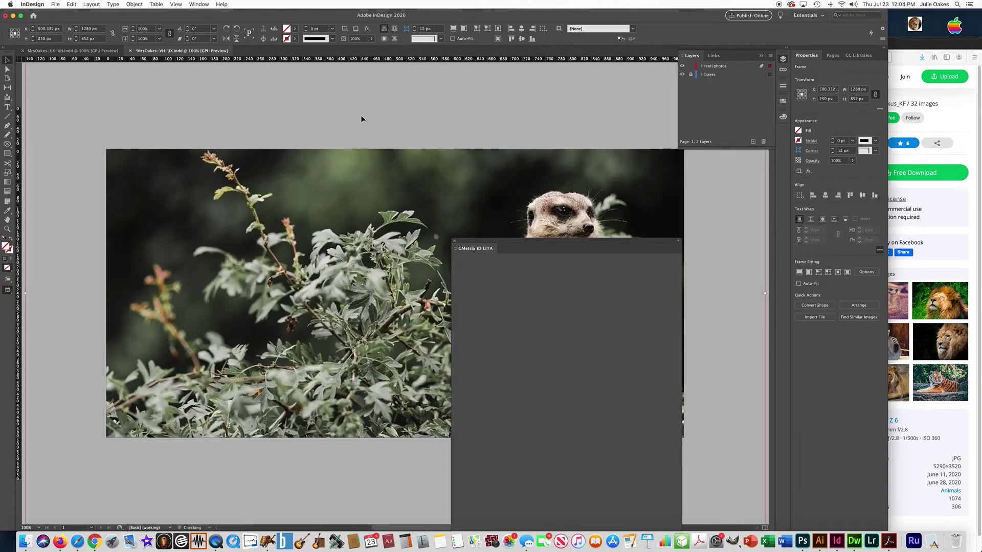
pyautogui.click(853, 90)
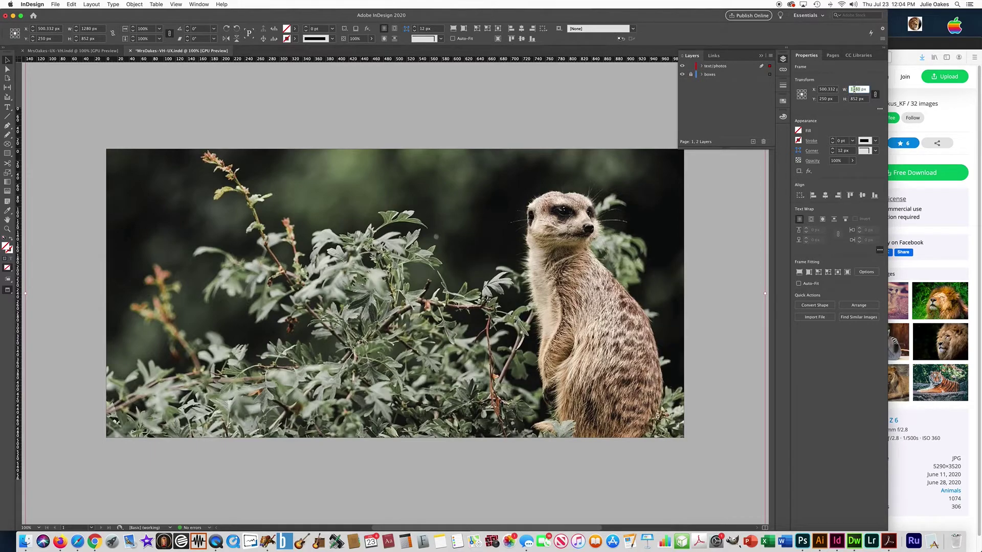
pyautogui.write('200')
pyautogui.press('Return')
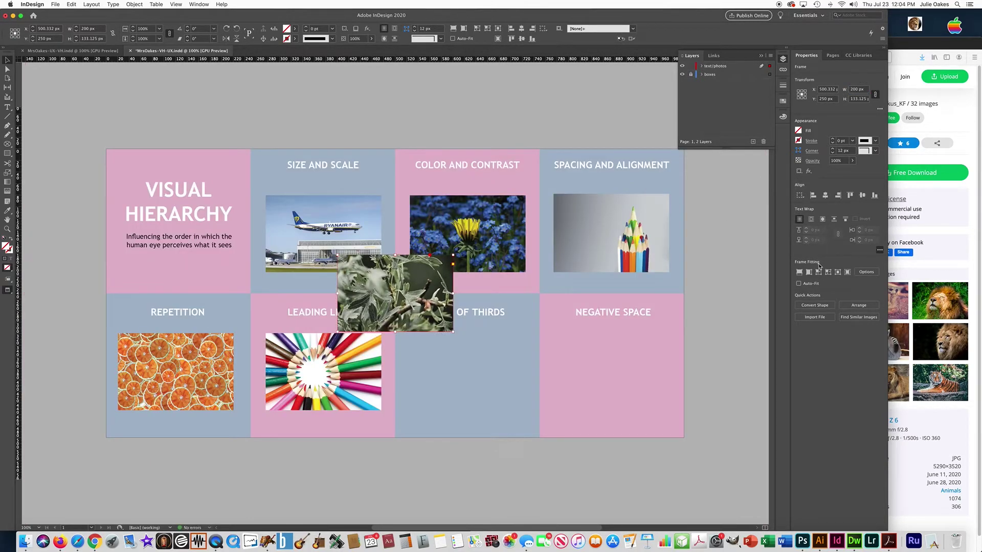
pyautogui.click(819, 271)
pyautogui.moveTo(379, 269); pyautogui.dragTo(446, 345)
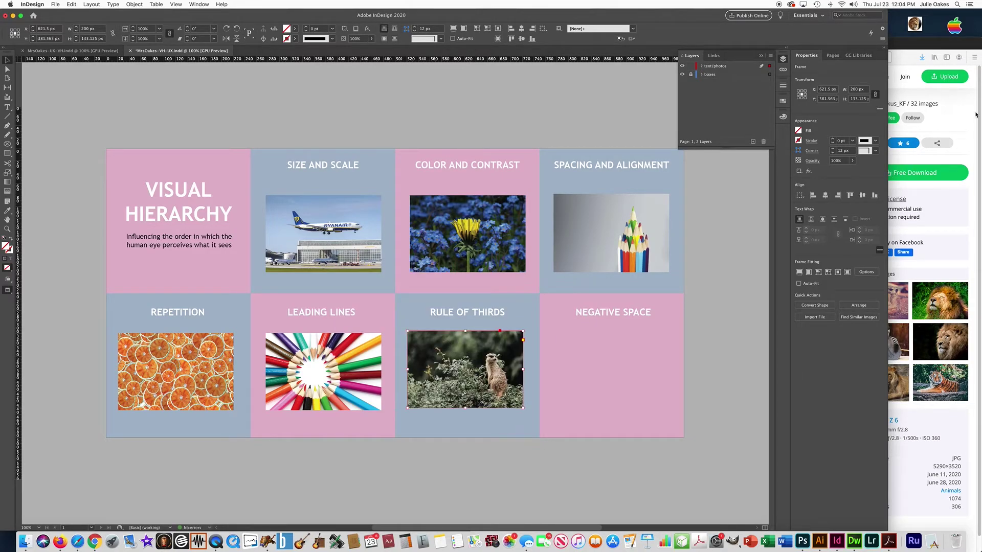
pyautogui.click(975, 115)
# Copy the butterfly photo from the browser and paste it into the InDesign layout.
pyautogui.click(762, 43)
pyautogui.rightClick(738, 174)
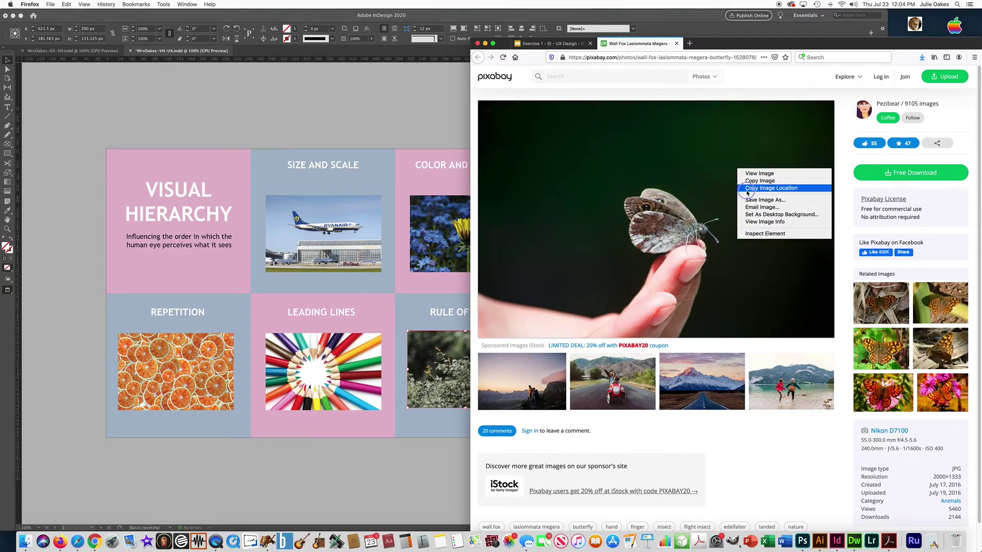
pyautogui.click(744, 188)
pyautogui.click(400, 123)
pyautogui.press('super+v')
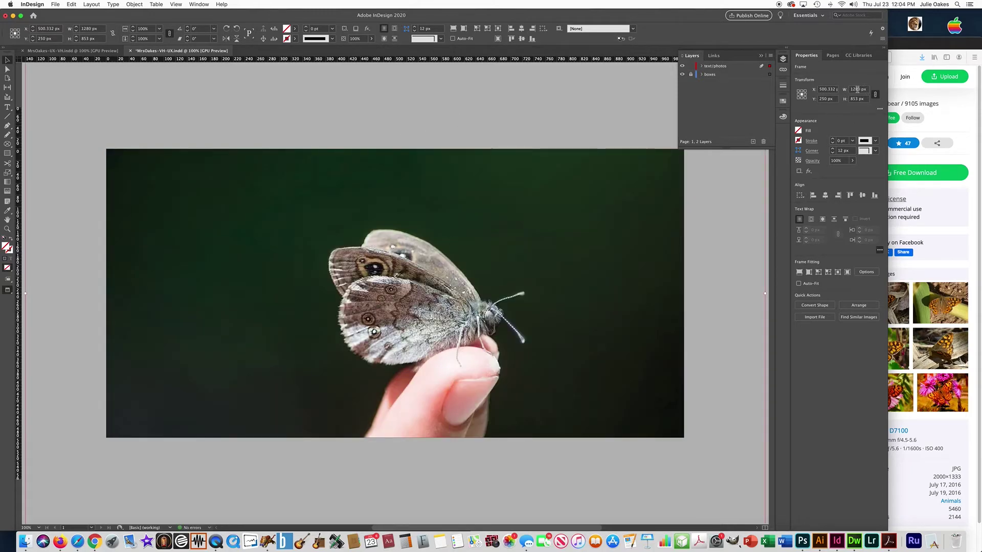
# Make the butterfly photo 200 px wide, fit it proportionally, and place it under Negative Space.
pyautogui.doubleClick(857, 89)
pyautogui.write('200')
pyautogui.press('Return')
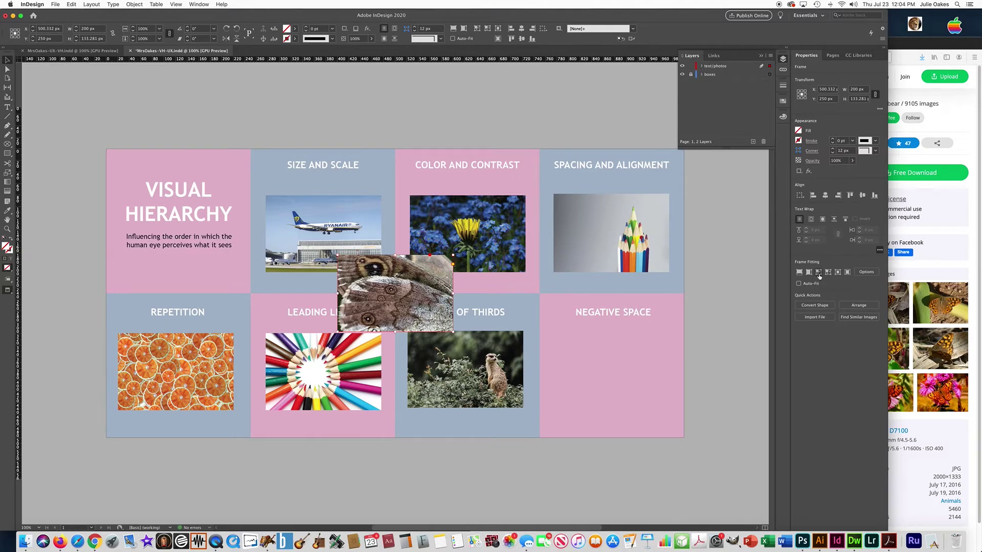
pyautogui.click(817, 272)
pyautogui.moveTo(363, 269); pyautogui.dragTo(580, 344)
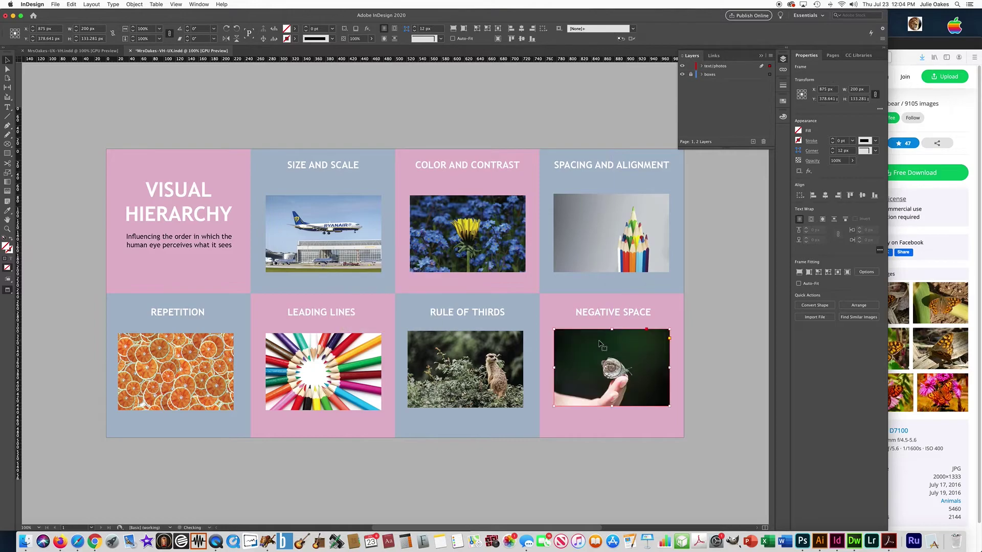
pyautogui.click(714, 324)
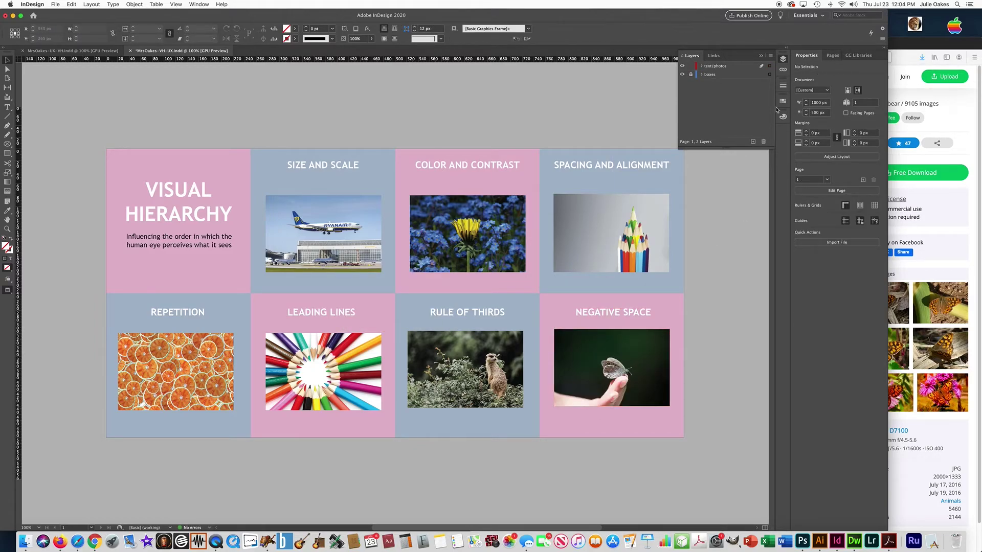
pyautogui.click(643, 348)
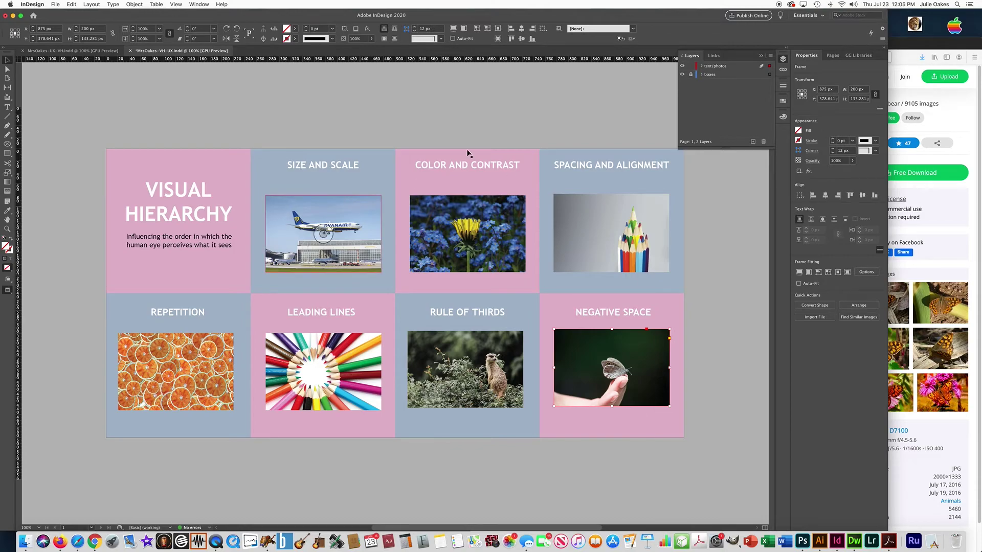
pyautogui.click(204, 112)
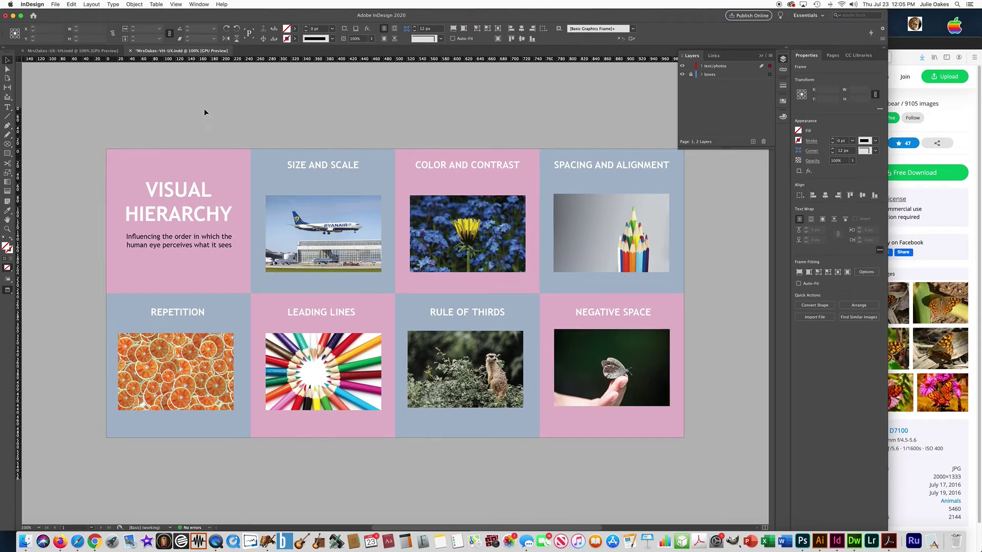
# Type the author's name in a small text frame and move it to Negative Space's bottom-right corner.
pyautogui.click(8, 107)
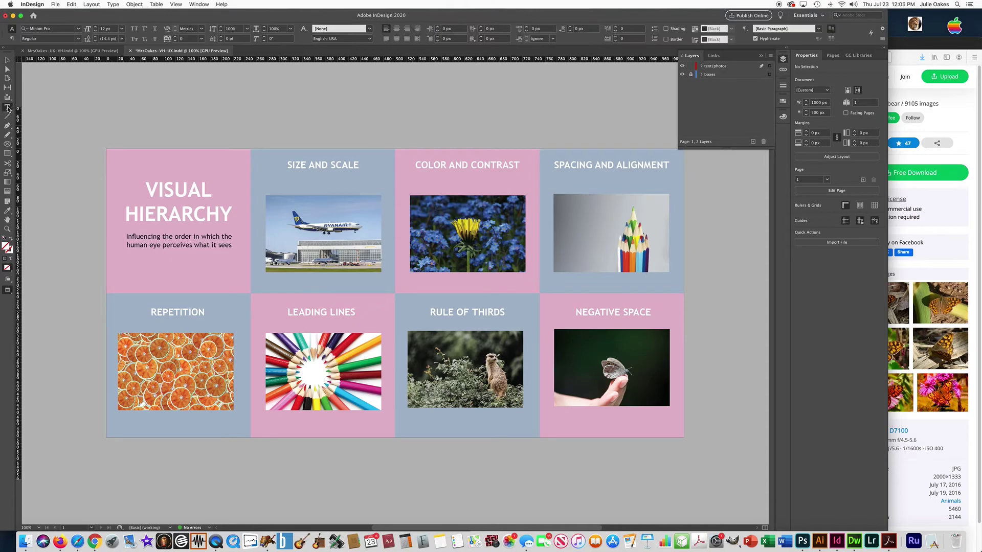
pyautogui.moveTo(116, 152); pyautogui.dragTo(203, 169)
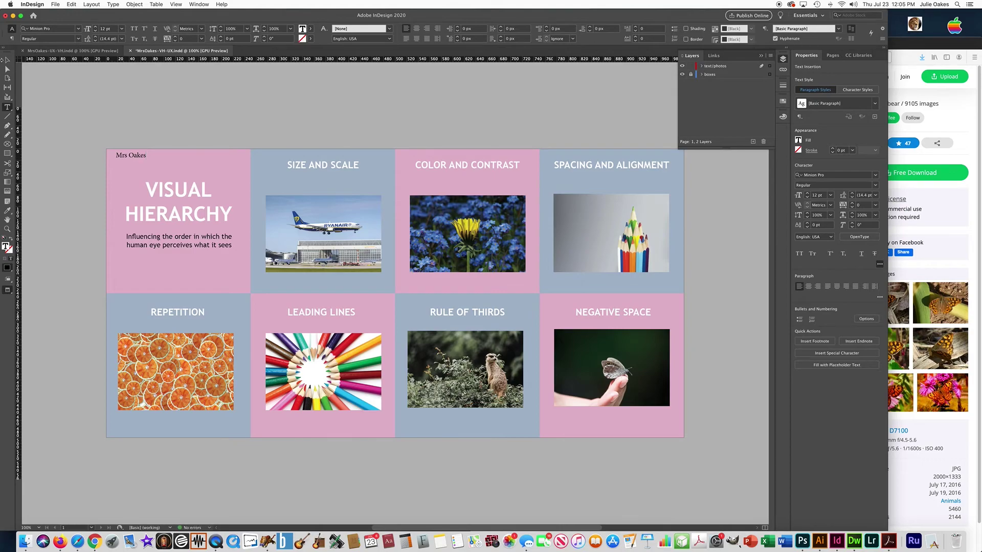
pyautogui.click(7, 68)
pyautogui.moveTo(162, 170); pyautogui.dragTo(663, 435)
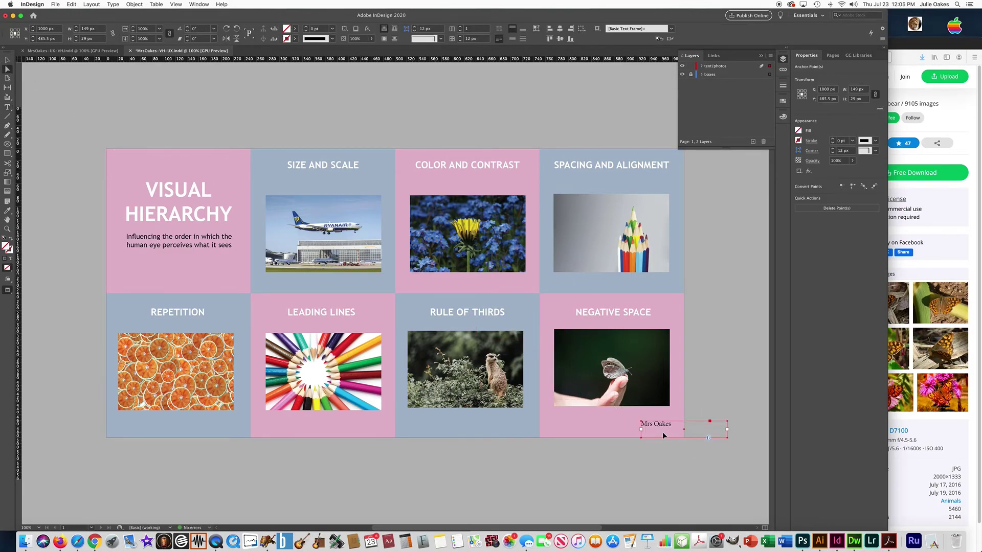
pyautogui.click(53, 4)
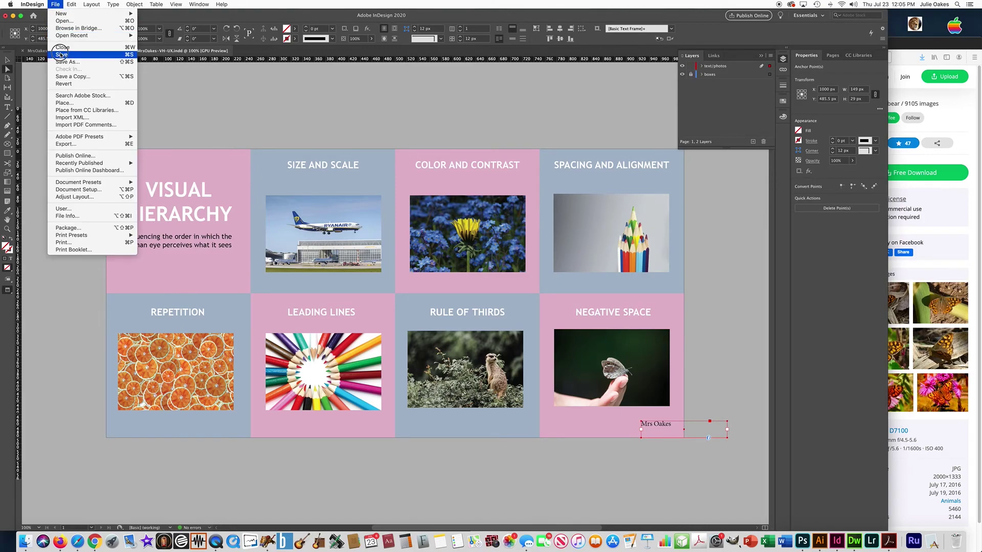
# Save the document and export the spread as a JPEG at Medium quality, 72 ppi, RGB.
pyautogui.click(37, 51)
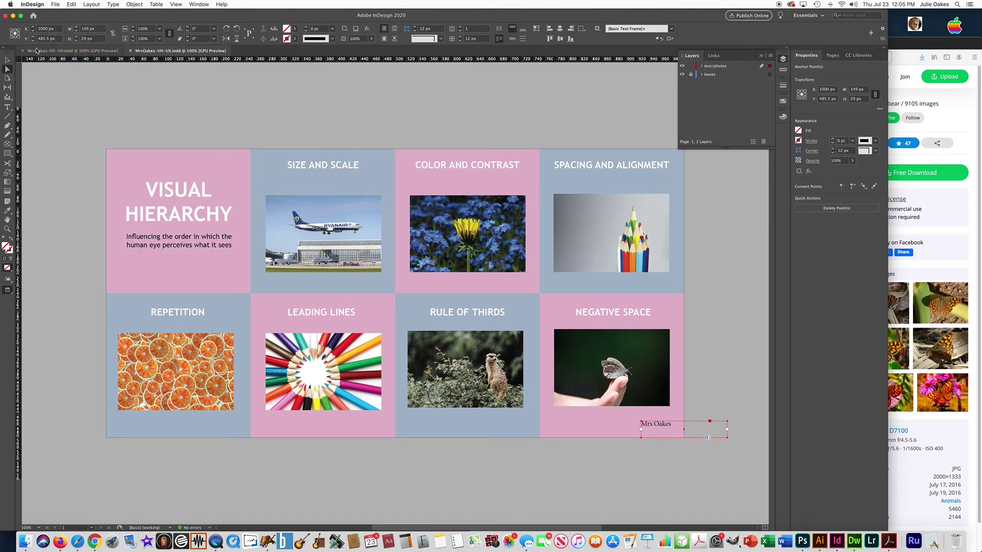
pyautogui.click(55, 4)
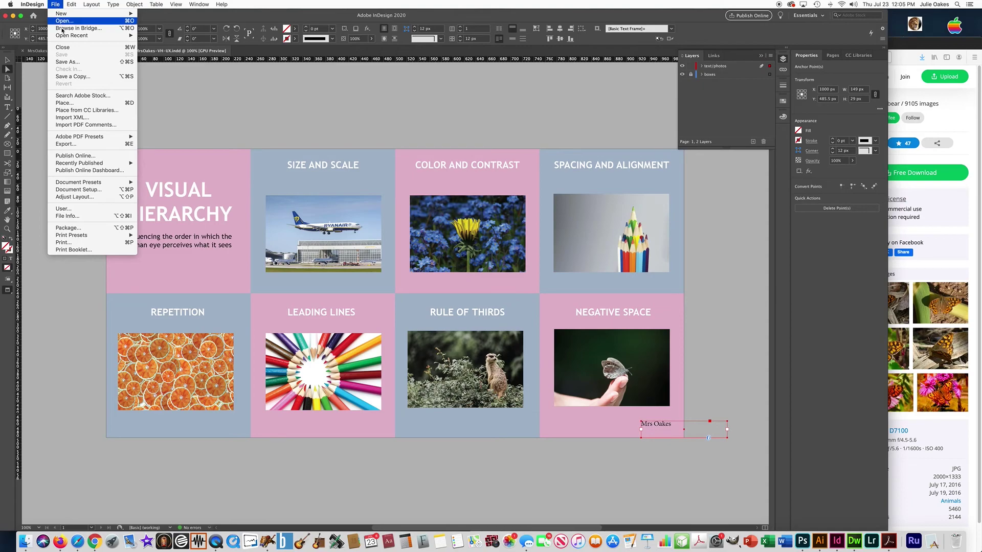
pyautogui.click(70, 146)
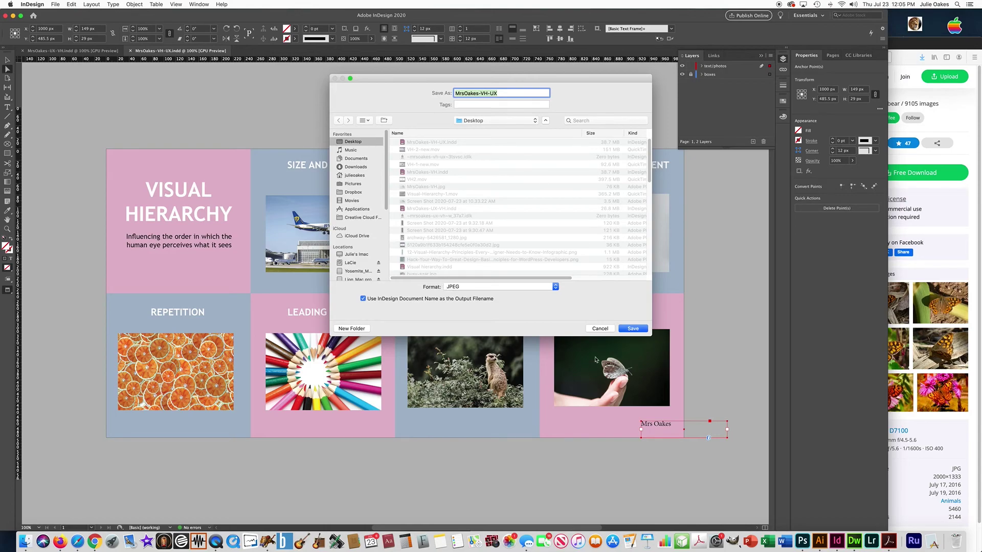
pyautogui.click(632, 328)
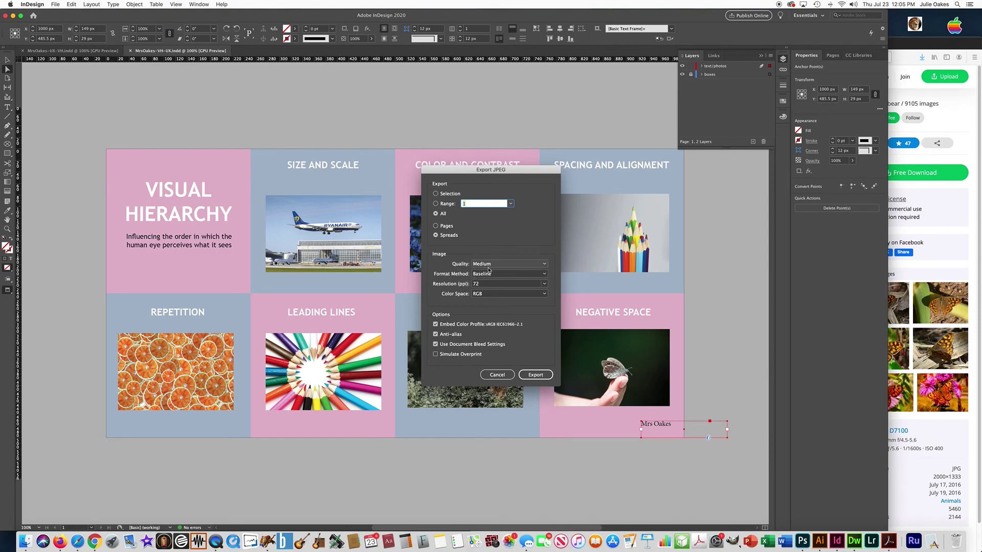
pyautogui.click(536, 377)
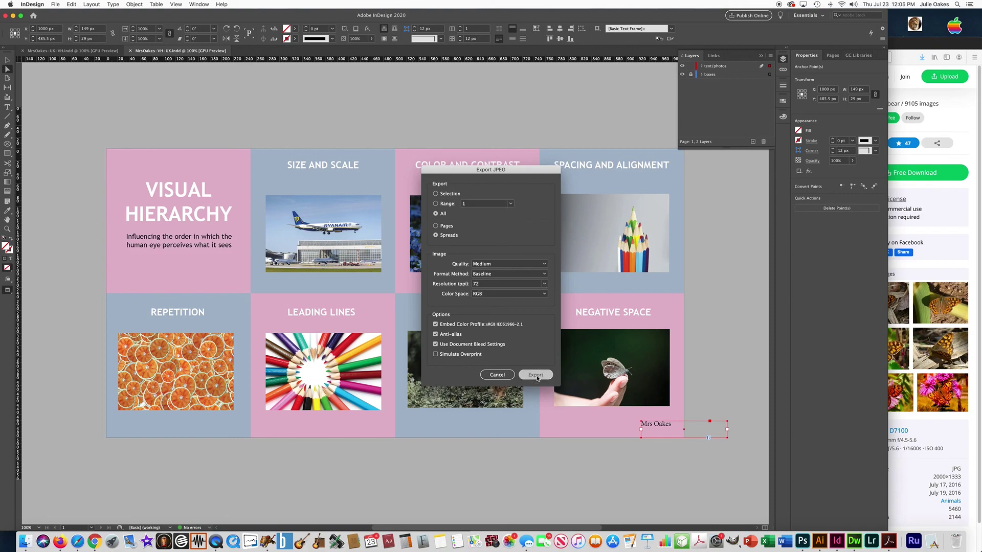
pyautogui.click(380, 124)
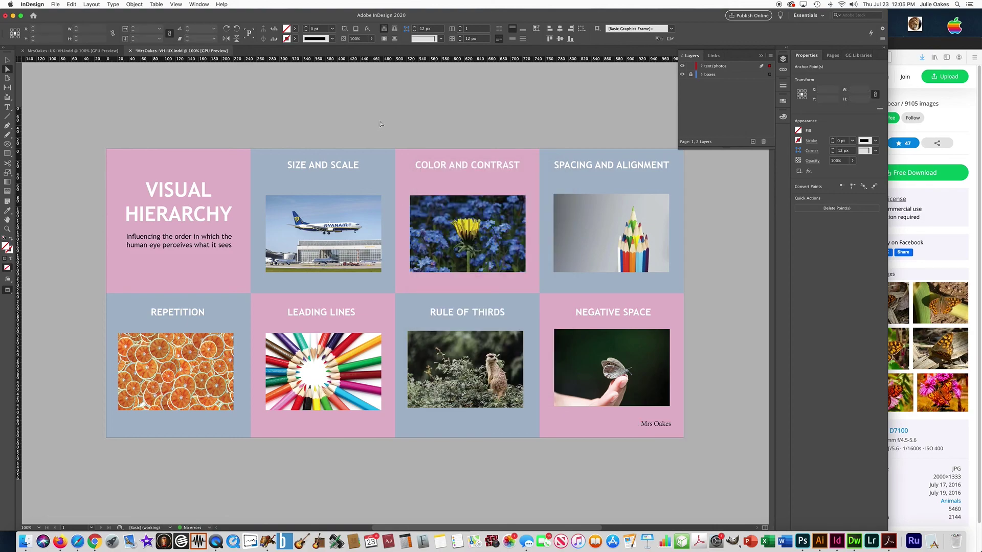